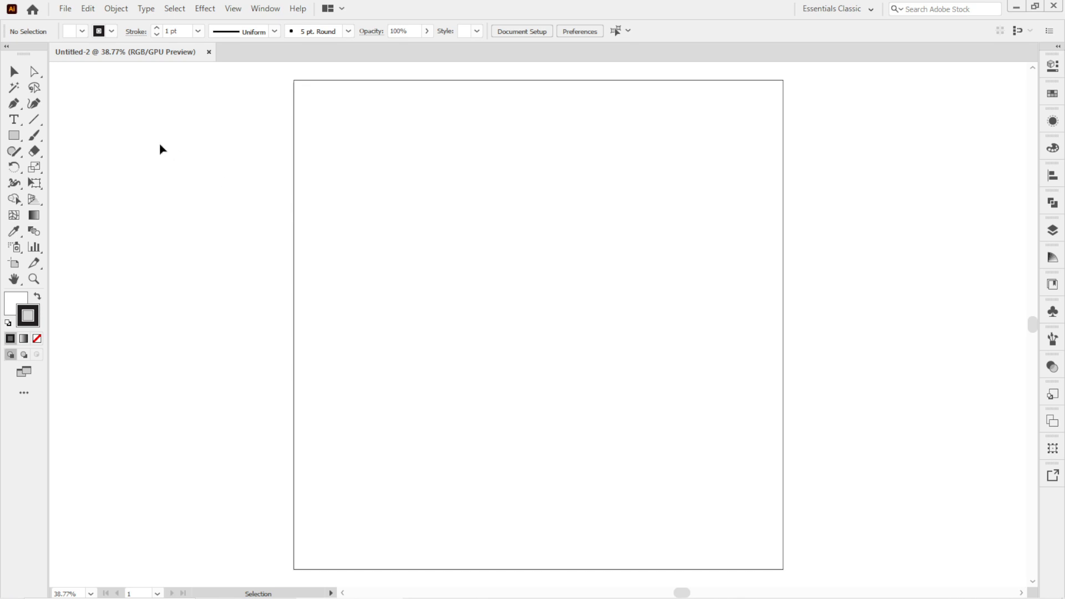
Create a horizontal line 1500 px long with the Line Segment tool, setting its angle to 360°.
{"action": "left_click", "coordinate": [37, 121]}
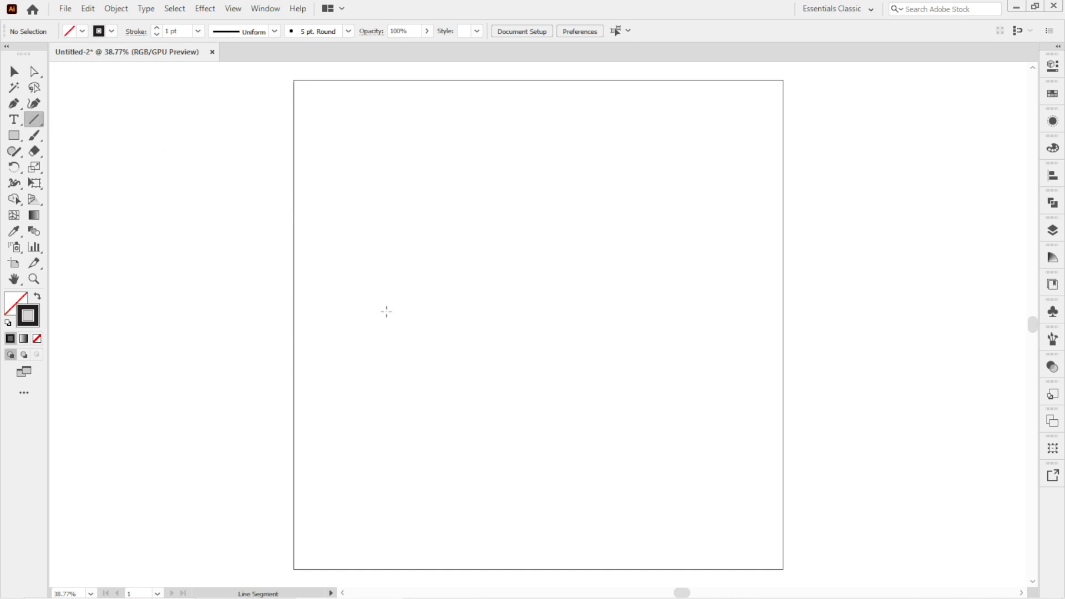
{"action": "left_click", "coordinate": [387, 311]}
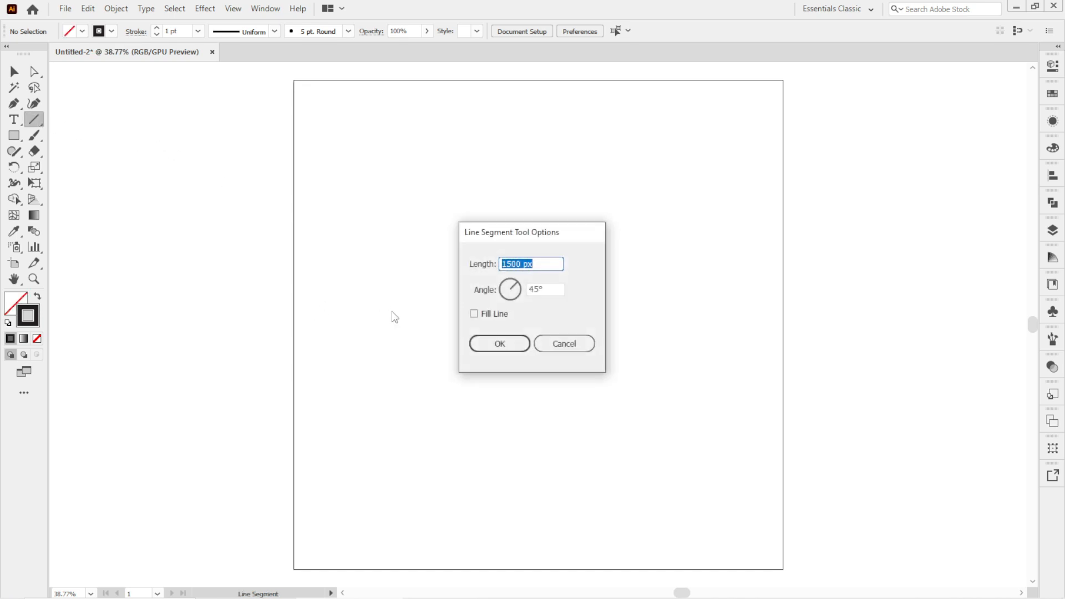
{"action": "double_click", "coordinate": [532, 288]}
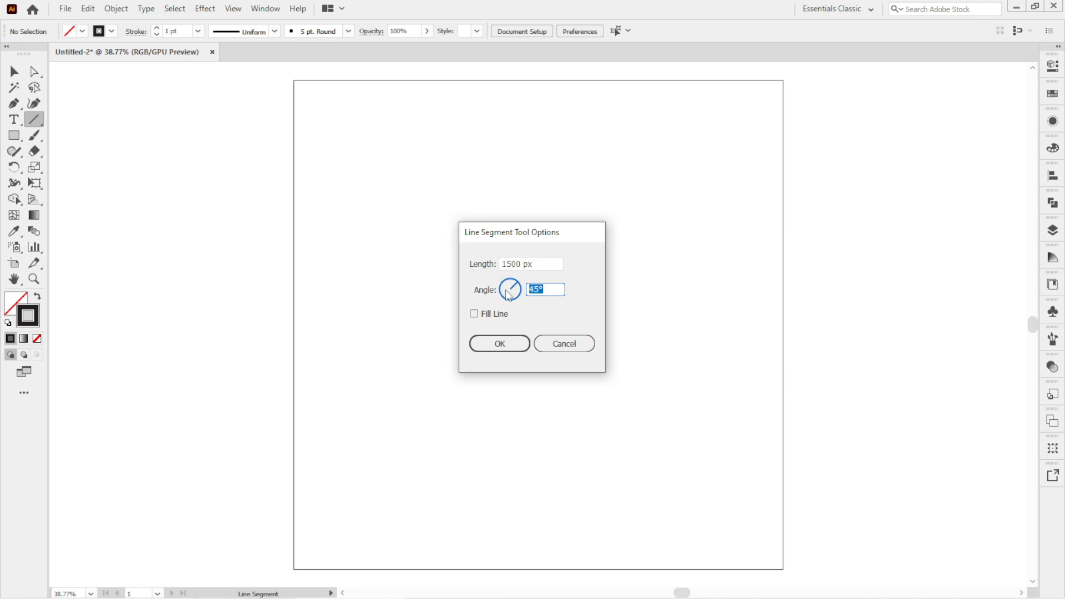
{"action": "type", "text": "360"}
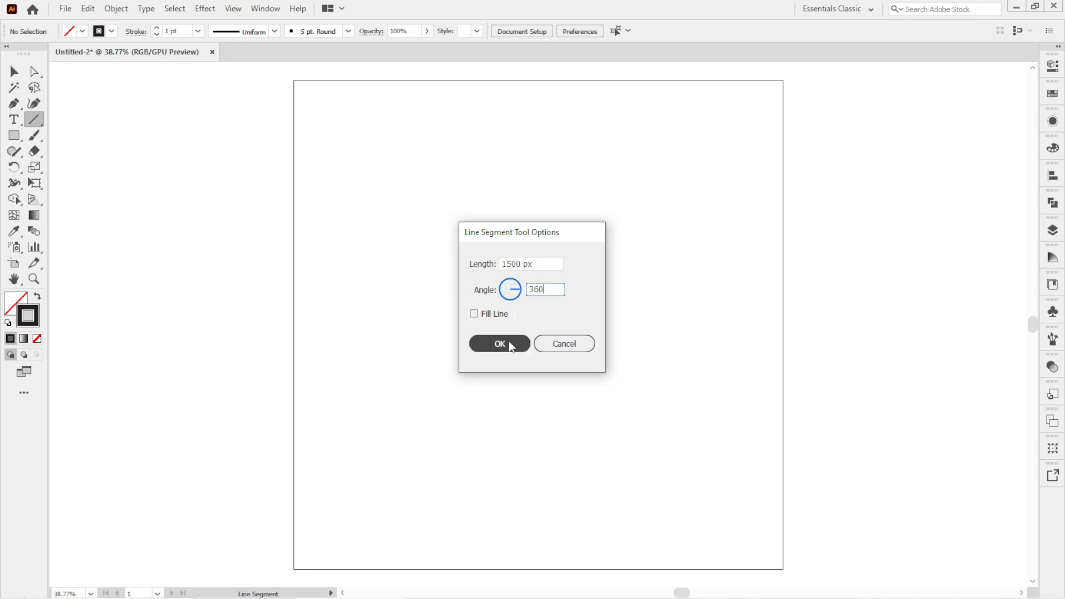
{"action": "left_click", "coordinate": [509, 345]}
Align the line to the artboard's horizontal center and top edge.
{"action": "key", "text": "v"}
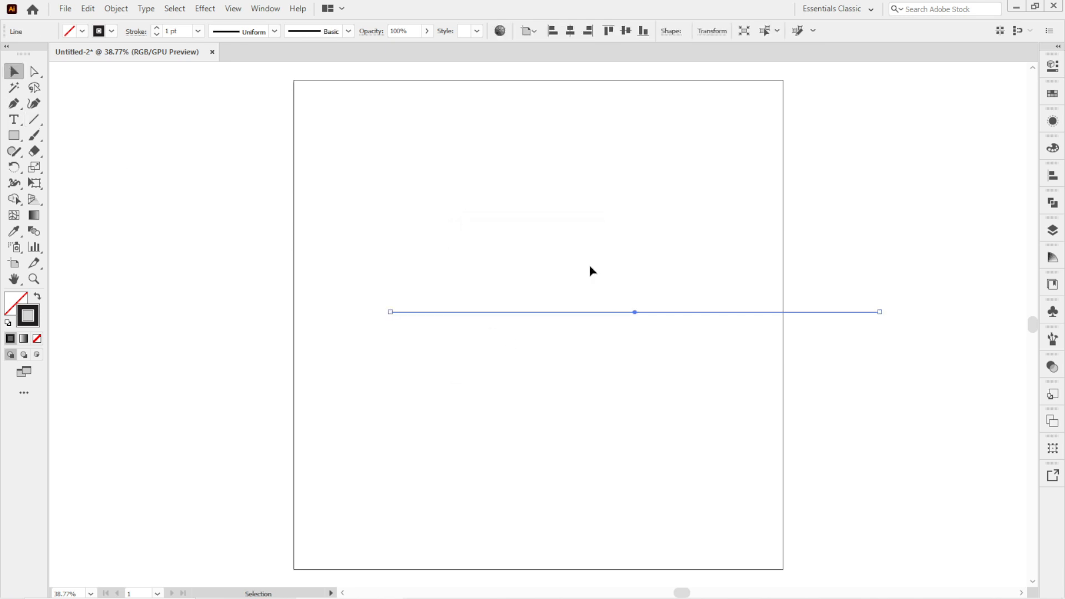
{"action": "left_click", "coordinate": [571, 31]}
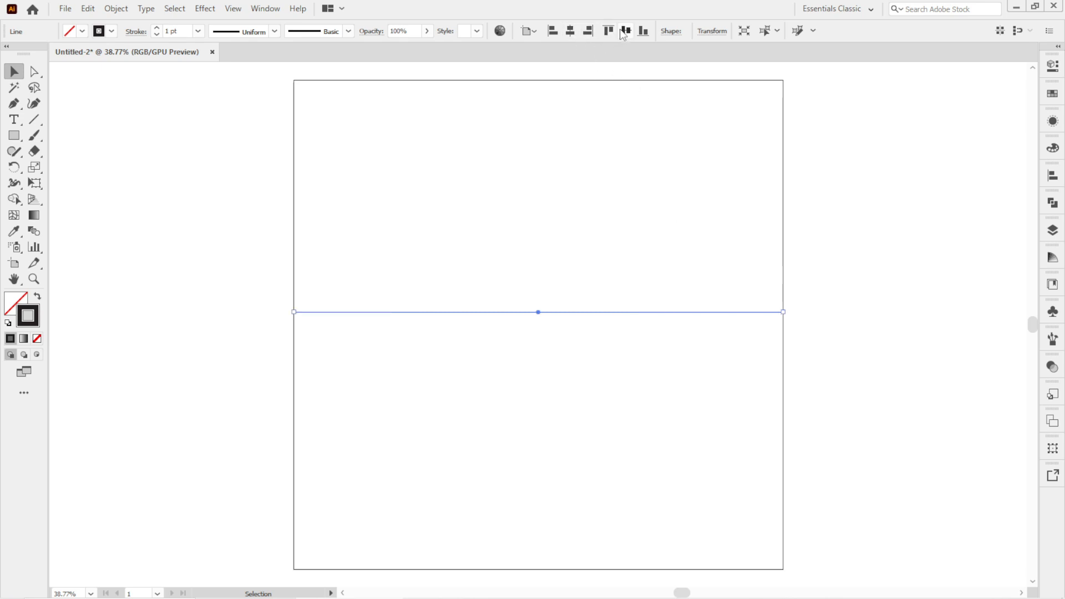
{"action": "left_click", "coordinate": [609, 31]}
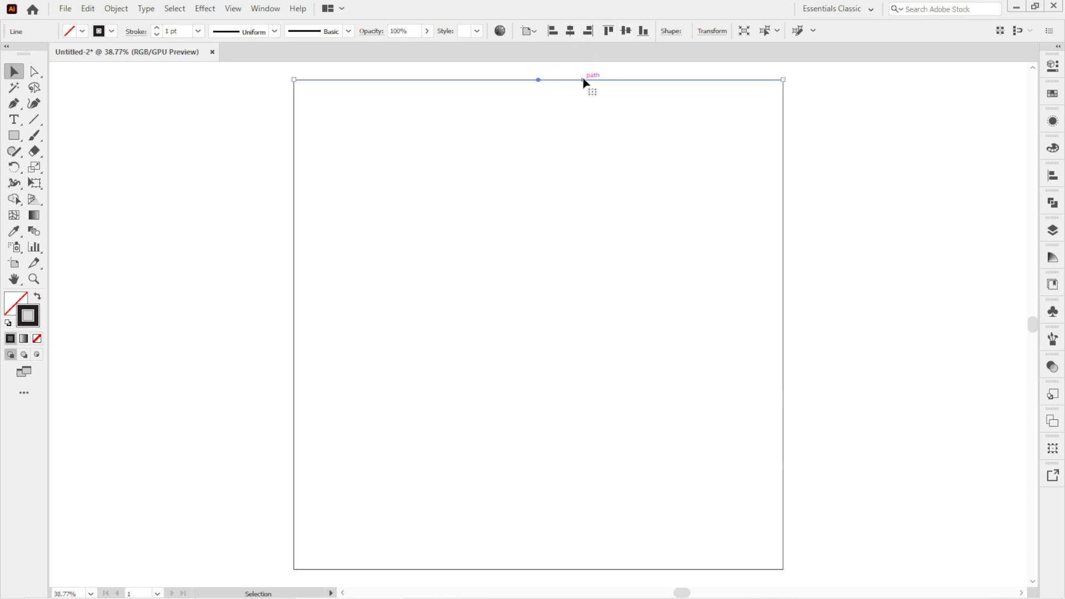
Duplicate the line down to the artboard's bottom edge, then give both lines a 10 pt stroke.
{"action": "left_click_drag", "start_coordinate": [585, 81], "coordinate": [599, 573]}
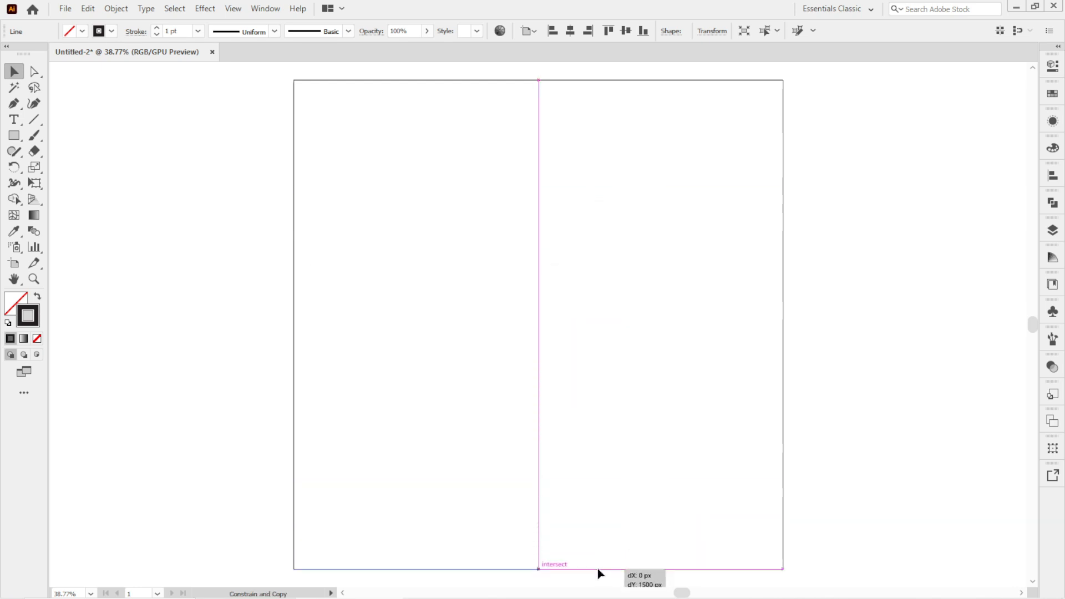
{"action": "left_click_drag", "start_coordinate": [309, 148], "coordinate": [424, 577]}
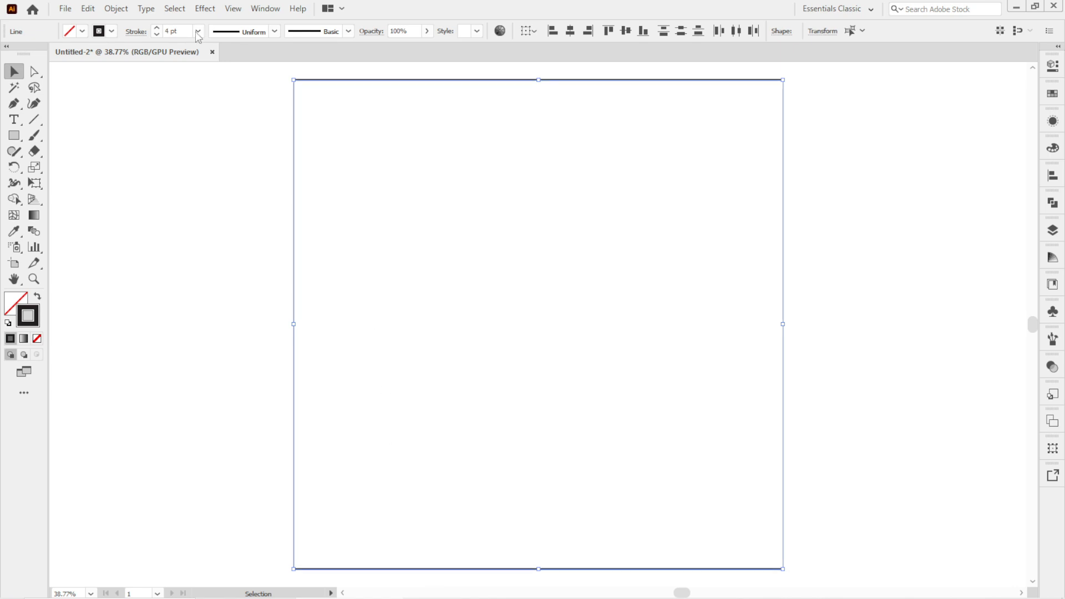
{"action": "left_click", "coordinate": [198, 31]}
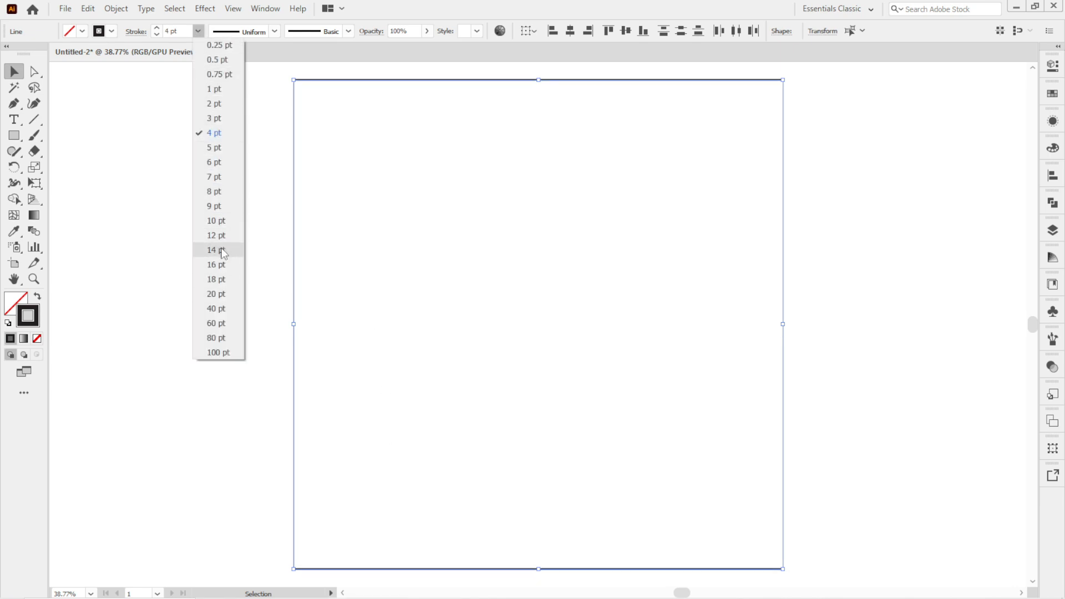
{"action": "left_click", "coordinate": [220, 221]}
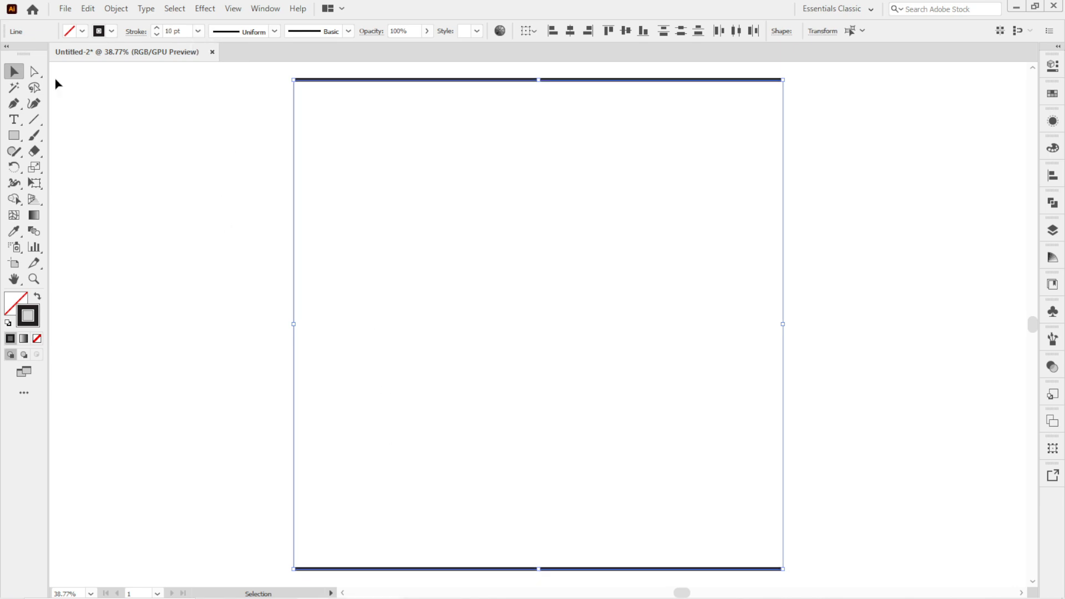
Make a blend between the top and bottom lines.
{"action": "left_click", "coordinate": [114, 8]}
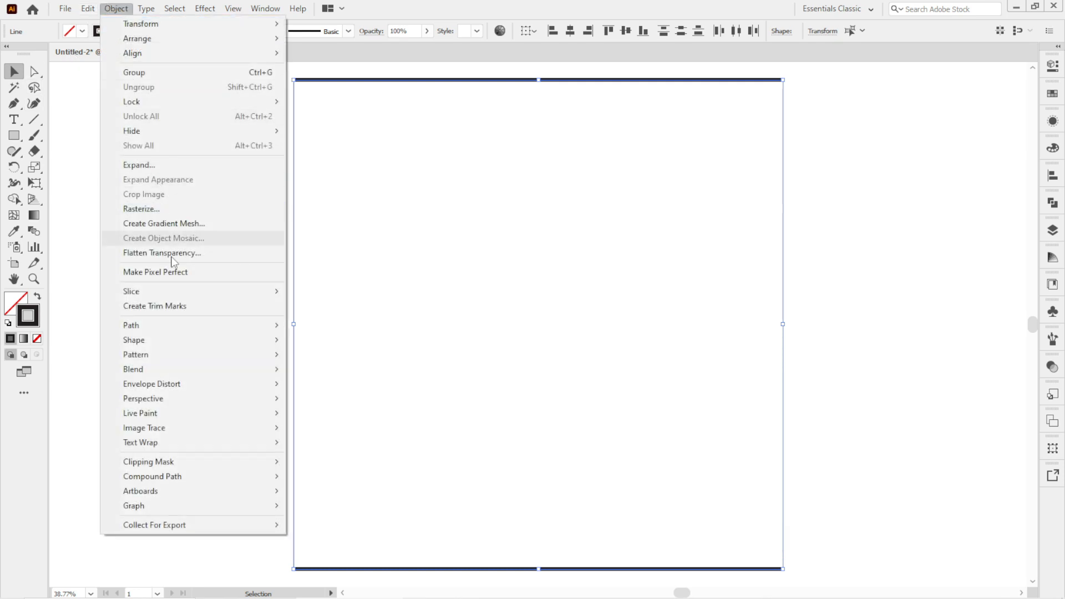
{"action": "mouse_move", "coordinate": [190, 371]}
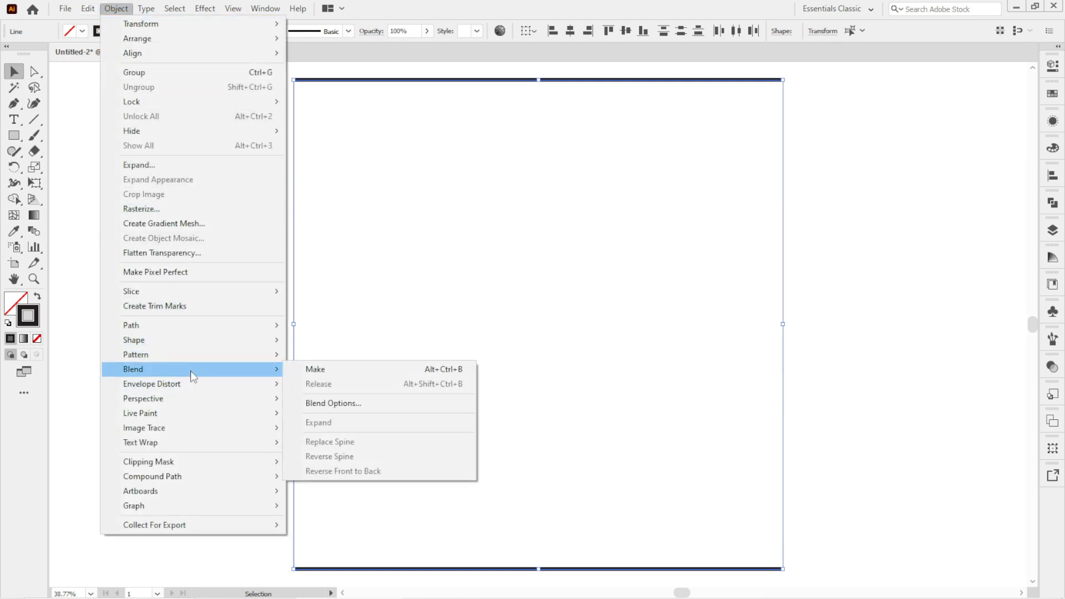
{"action": "left_click", "coordinate": [300, 370]}
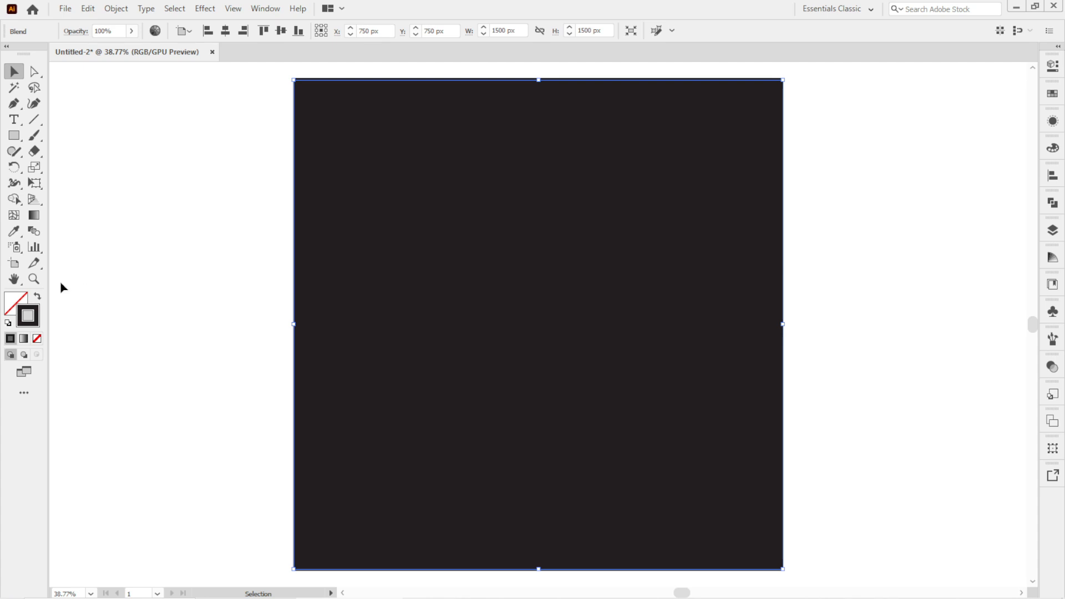
Set the blend options to Specified Distance spacing of 2.
{"action": "double_click", "coordinate": [34, 231]}
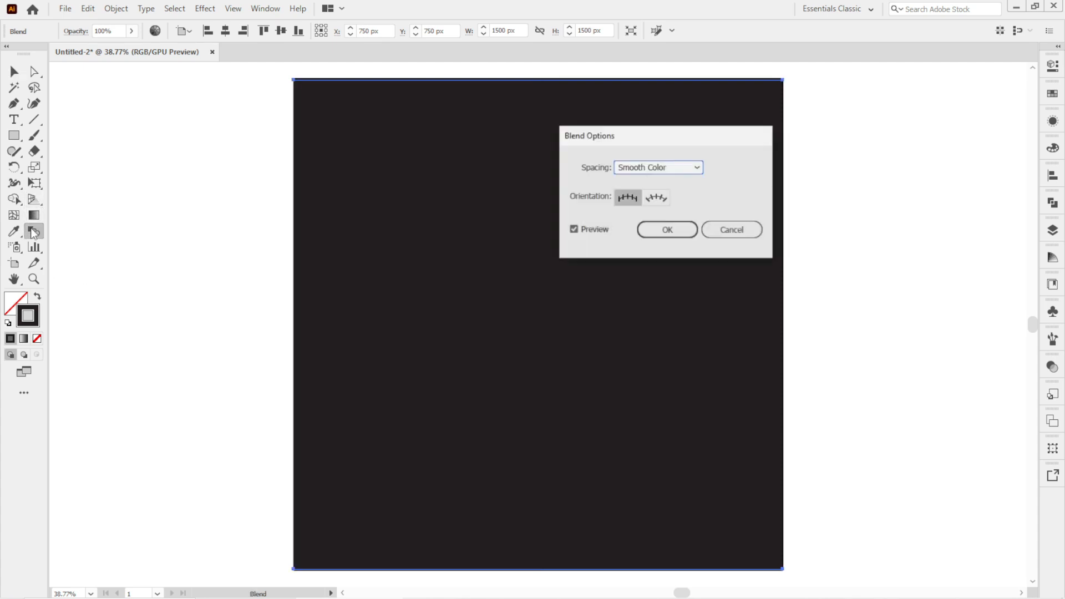
{"action": "left_click", "coordinate": [680, 167]}
{"action": "left_click", "coordinate": [688, 212]}
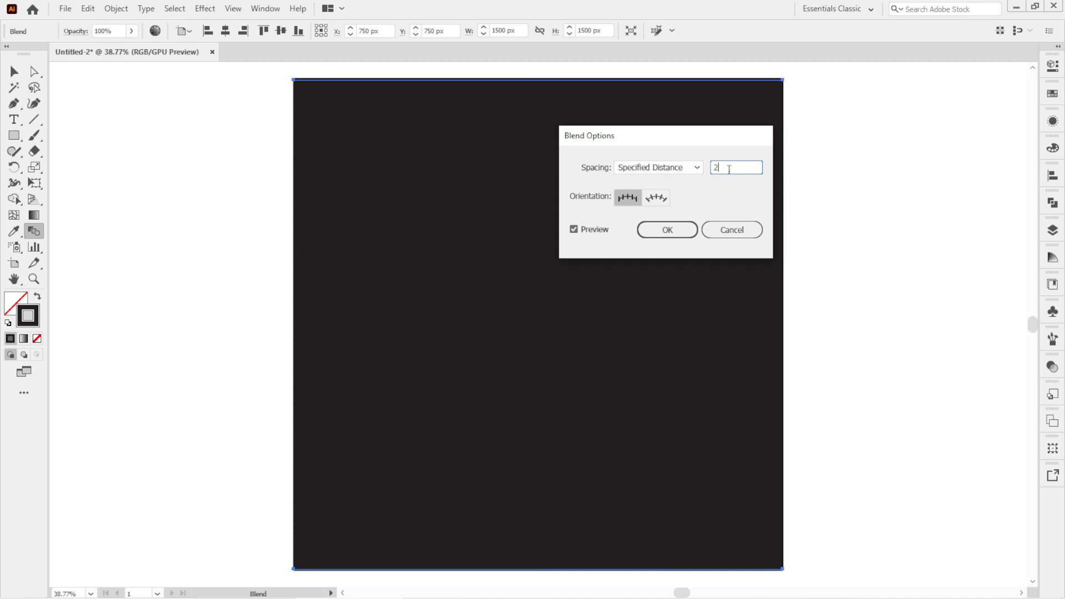
{"action": "left_click", "coordinate": [661, 232]}
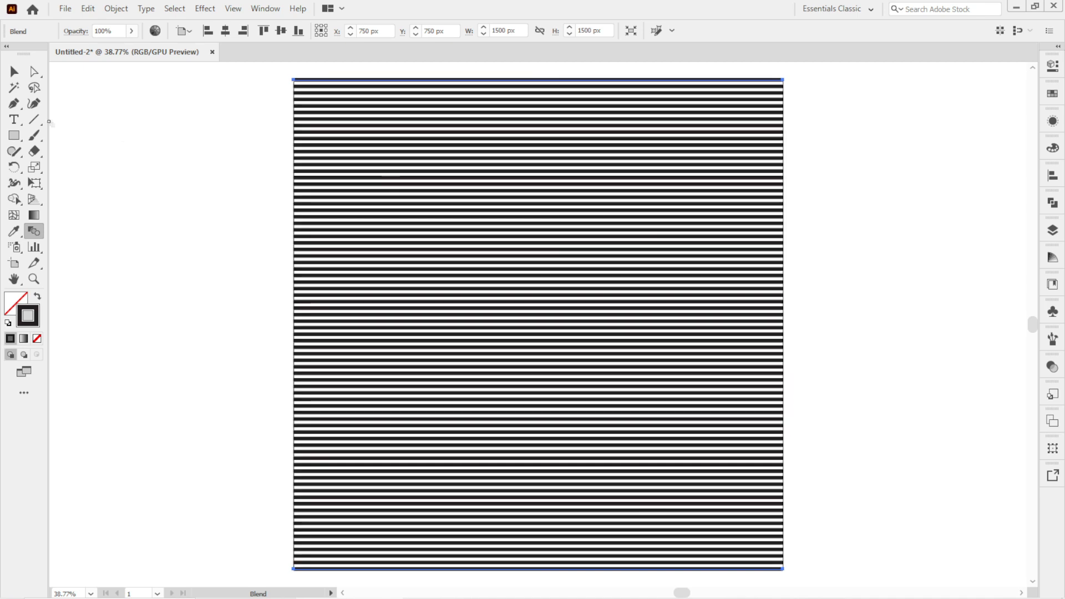
Rotate the striped blend about 45° into a diamond shape.
{"action": "left_click", "coordinate": [14, 72]}
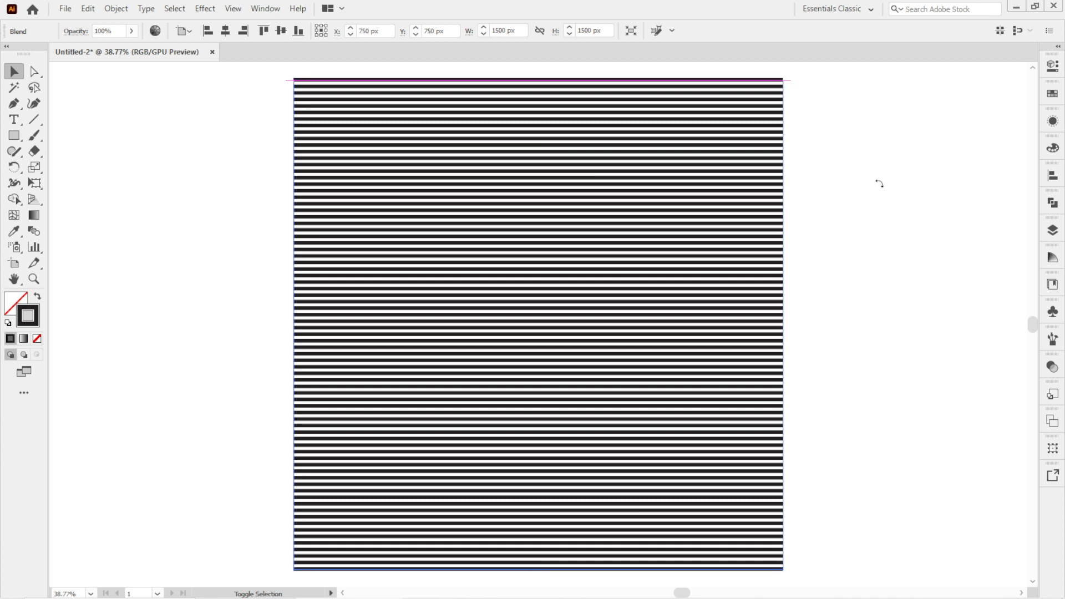
{"action": "left_click_drag", "start_coordinate": [879, 184], "coordinate": [887, 234]}
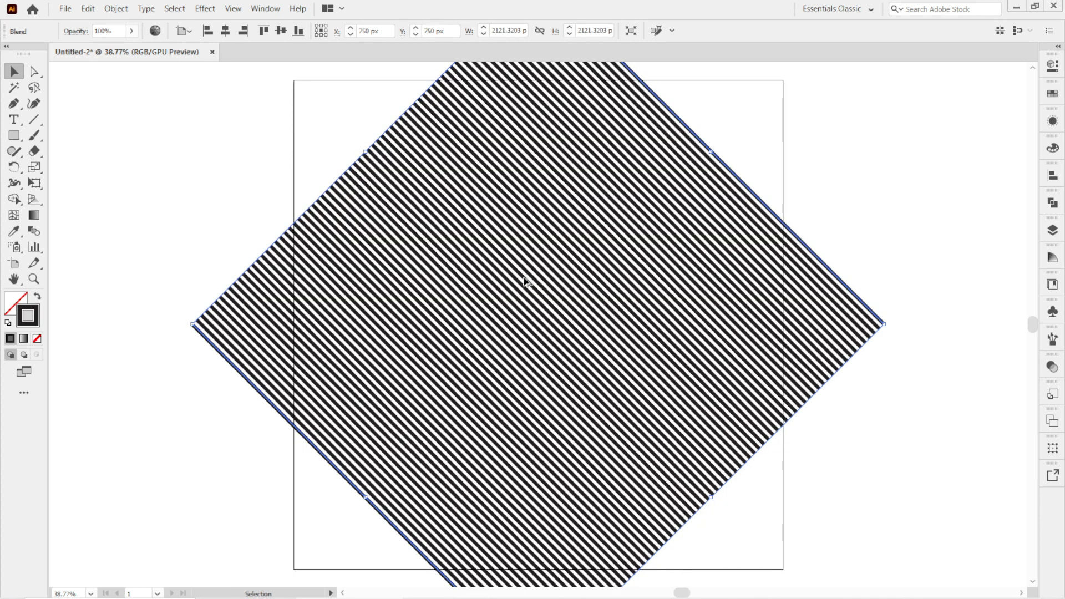
{"action": "key", "text": "ctrl+minus"}
{"action": "key", "text": "ctrl+minus"}
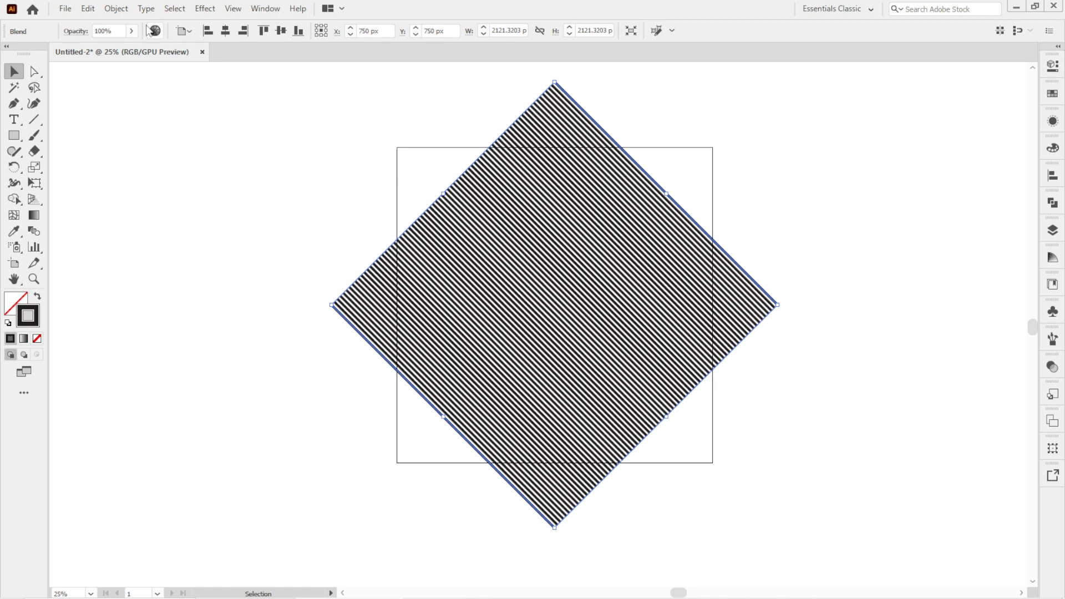
Expand the blend into separate line paths.
{"action": "left_click", "coordinate": [116, 8]}
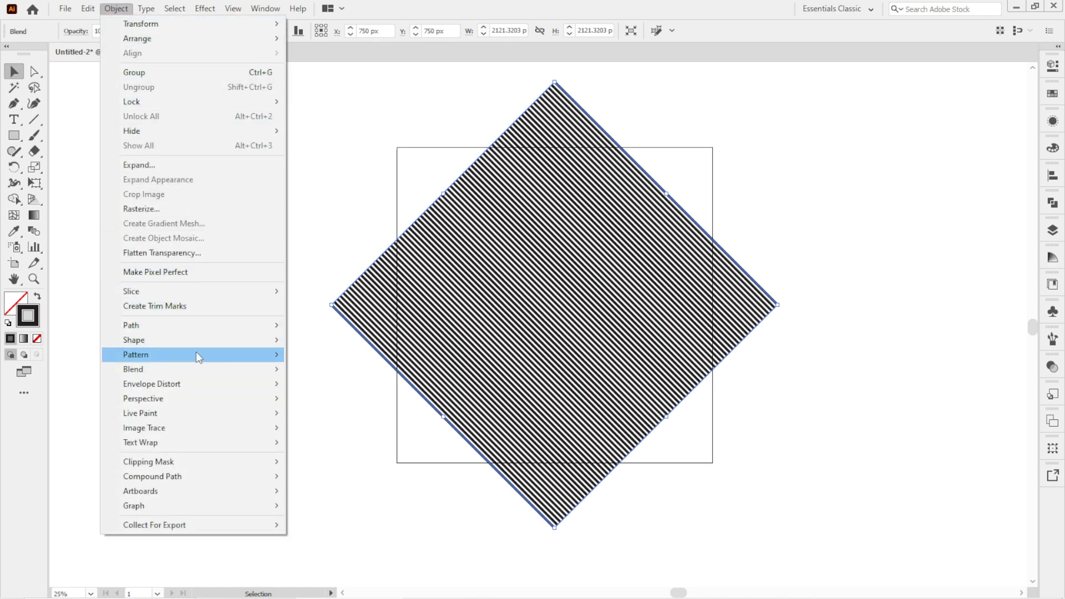
{"action": "mouse_move", "coordinate": [216, 368]}
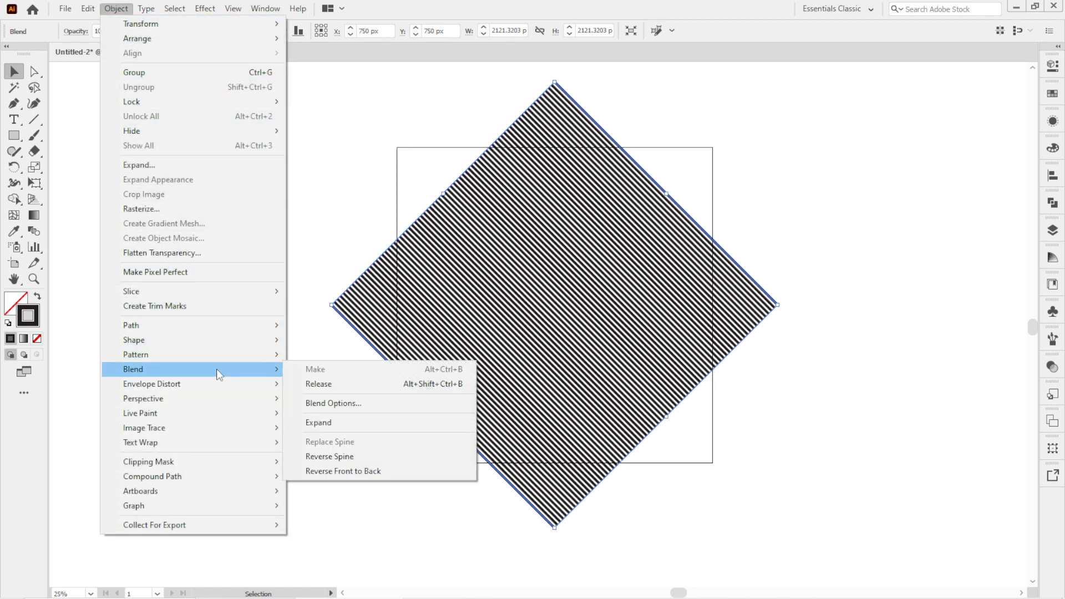
{"action": "left_click", "coordinate": [336, 421]}
Add the text RACE beside the diamond and scale it up to a large size.
{"action": "left_click", "coordinate": [14, 119]}
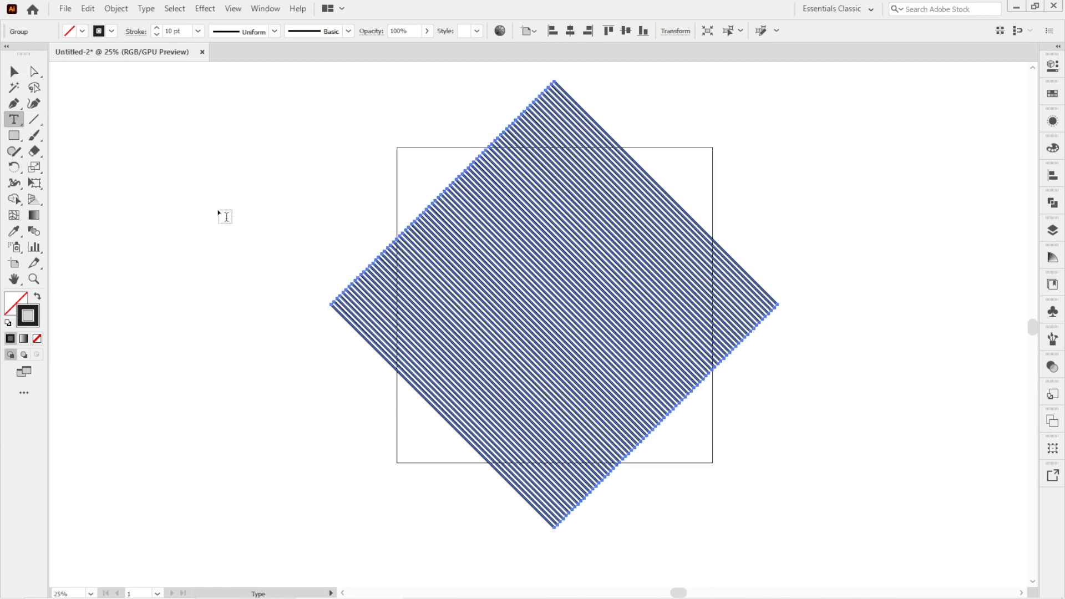
{"action": "left_click", "coordinate": [222, 165]}
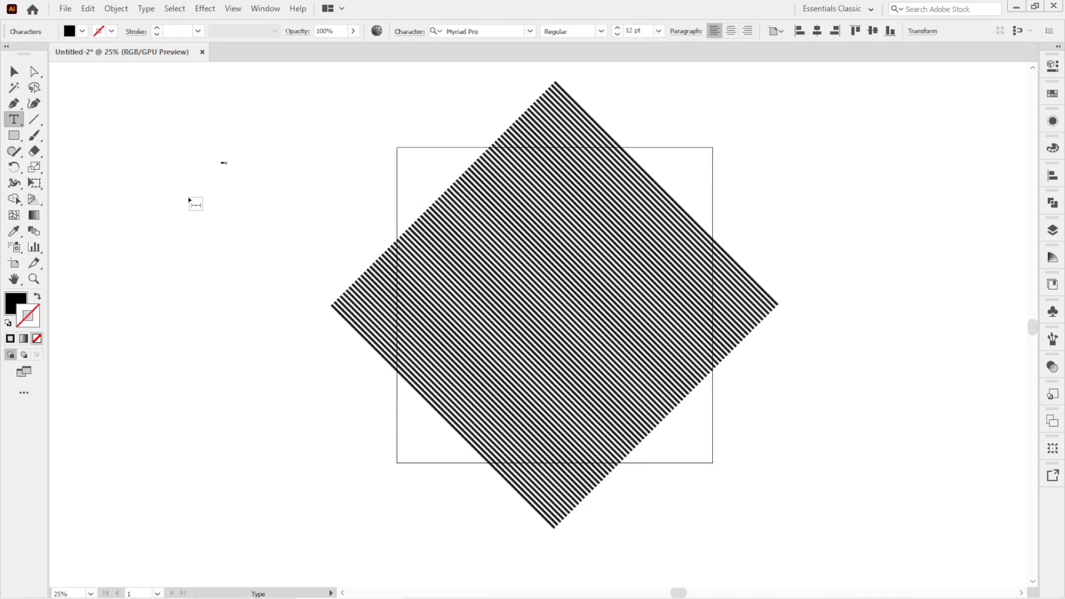
{"action": "key", "text": "Escape"}
{"action": "left_click_drag", "start_coordinate": [229, 166], "coordinate": [387, 241]}
{"action": "left_click", "coordinate": [388, 254]}
{"action": "left_click", "coordinate": [378, 247]}
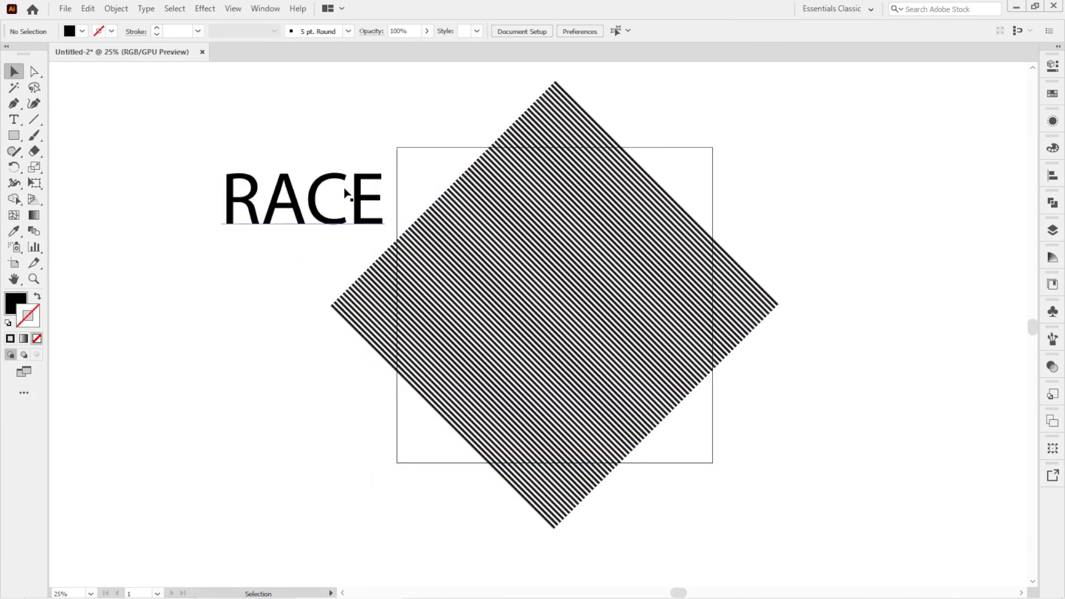
Change the RACE text's font to Poppins SemiBold.
{"action": "left_click", "coordinate": [345, 193]}
{"action": "left_click", "coordinate": [481, 31]}
{"action": "type", "text": "poppin"}
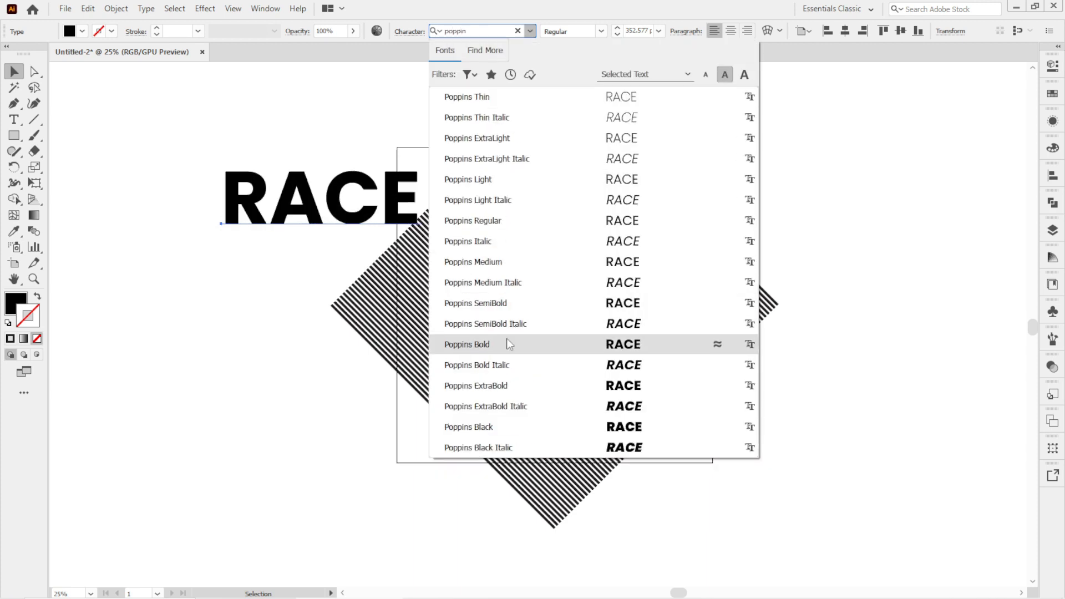
{"action": "left_click", "coordinate": [510, 304]}
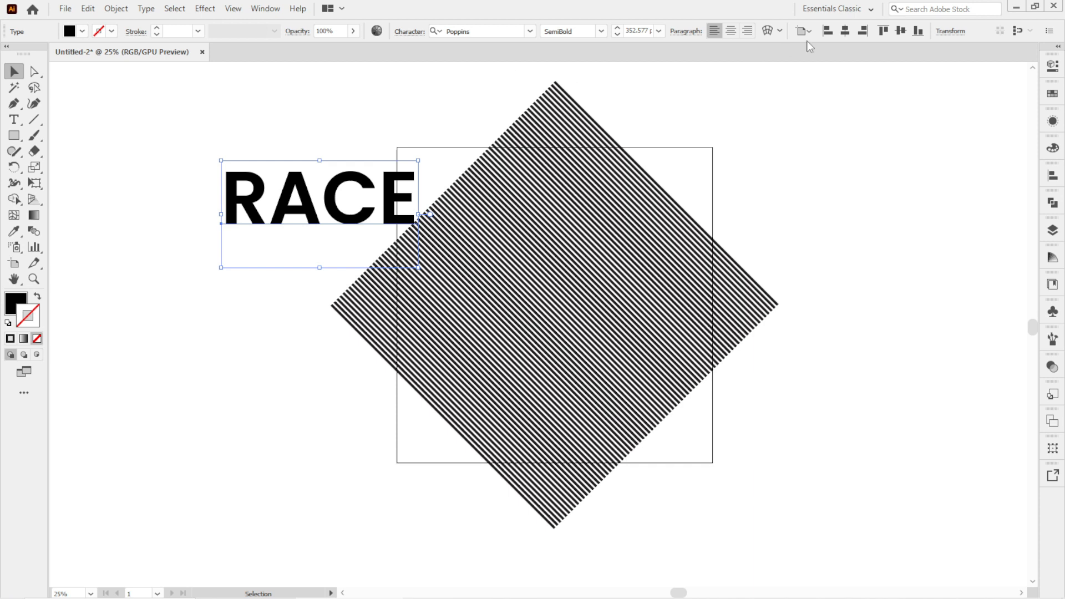
Center the text on the artboard horizontally and vertically, then convert it to outlines.
{"action": "left_click", "coordinate": [845, 31]}
{"action": "left_click", "coordinate": [901, 31]}
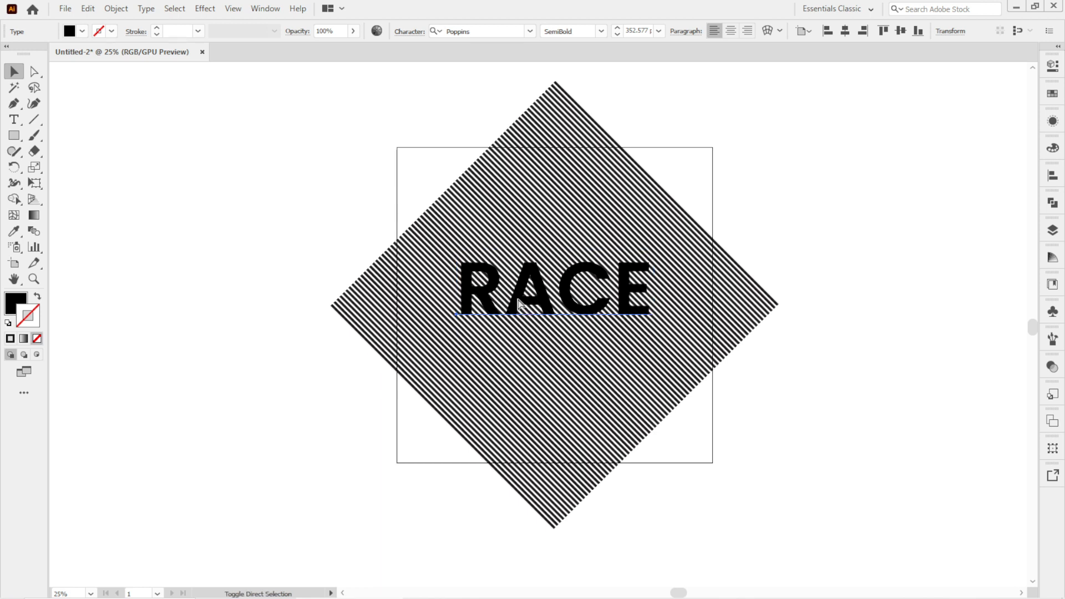
{"action": "key", "text": "ctrl+shift+o"}
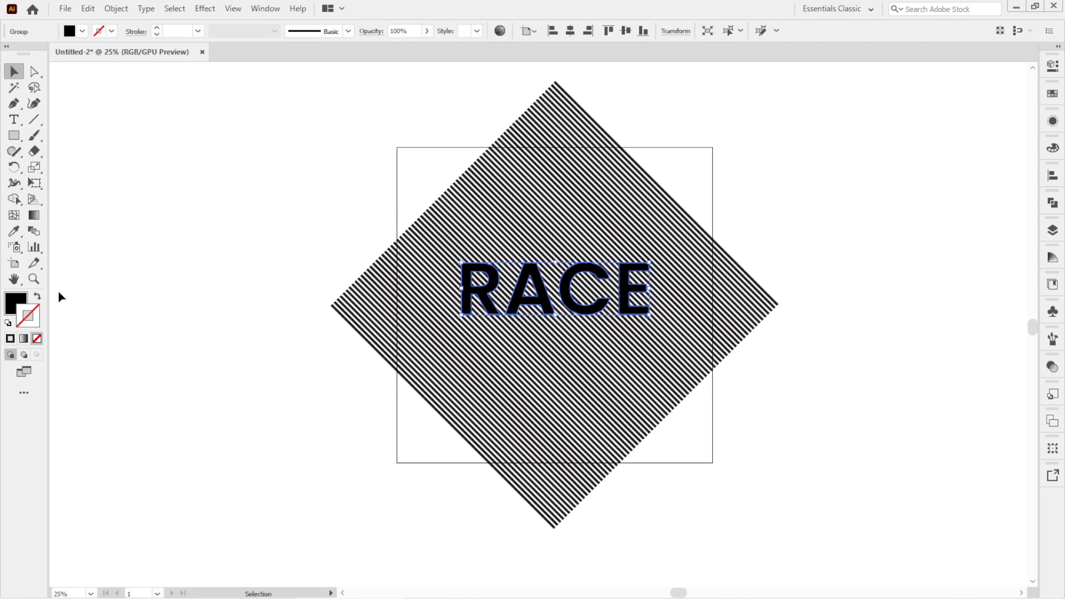
Swap the outlined text's fill to a stroke and color the stroke orange.
{"action": "left_click", "coordinate": [38, 297]}
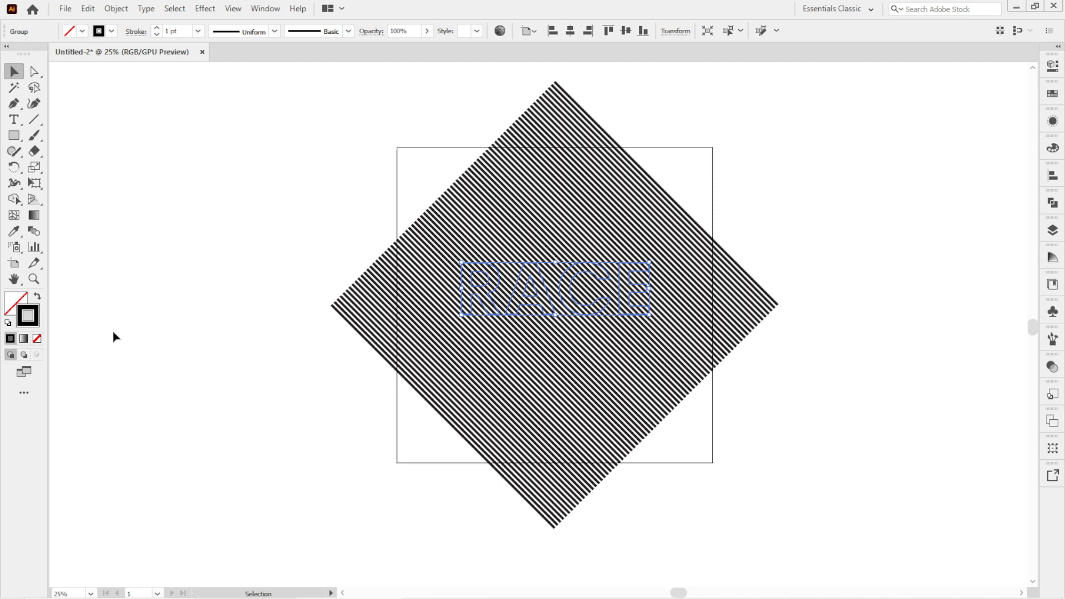
{"action": "left_click", "coordinate": [99, 32]}
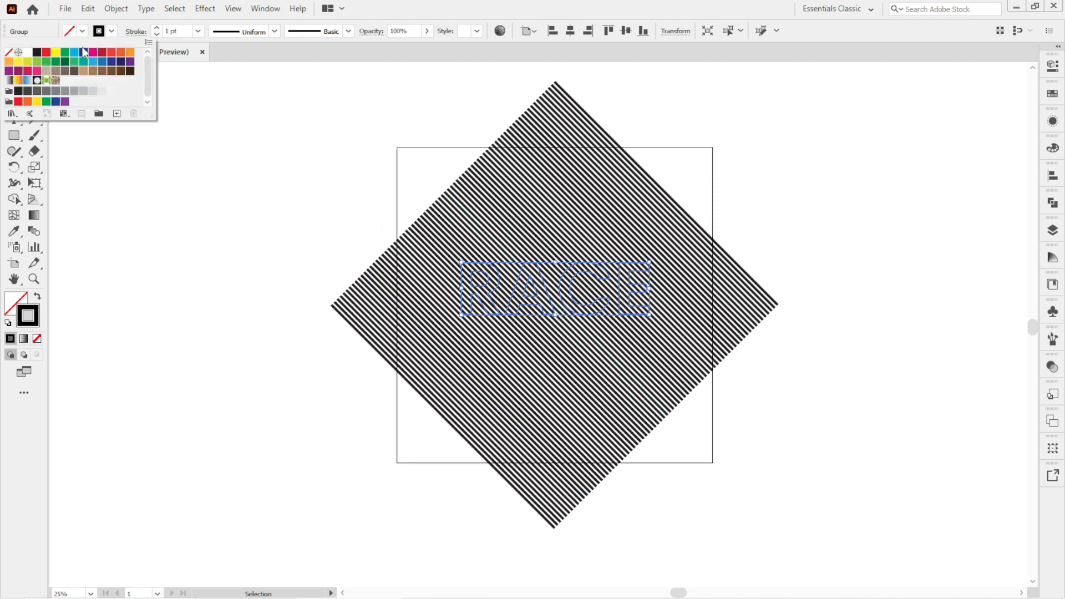
{"action": "left_click", "coordinate": [121, 52]}
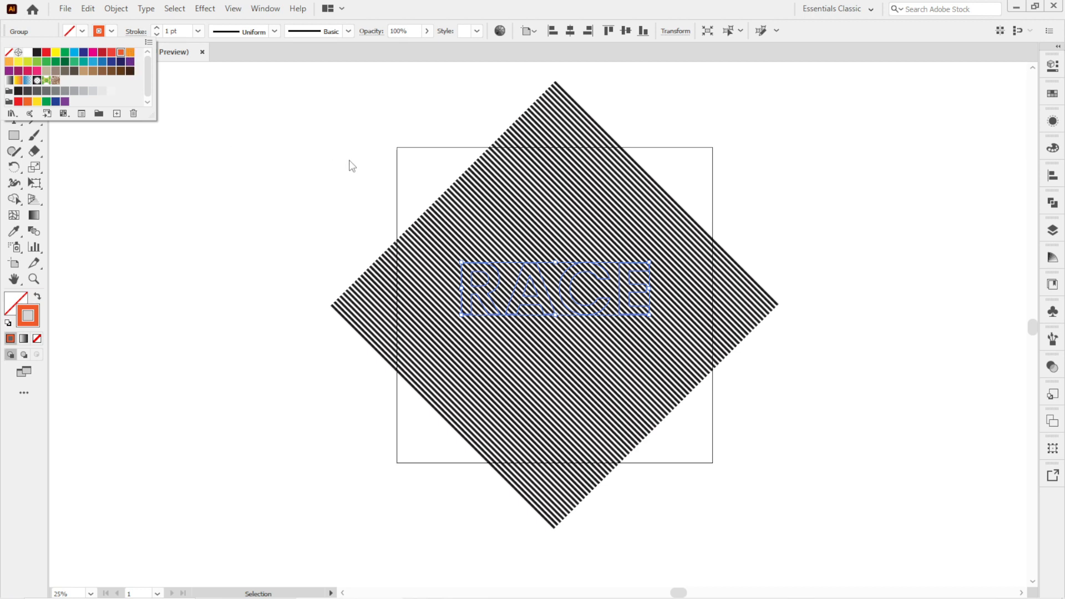
Select the expanded stripe group and copy it.
{"action": "left_click", "coordinate": [537, 179]}
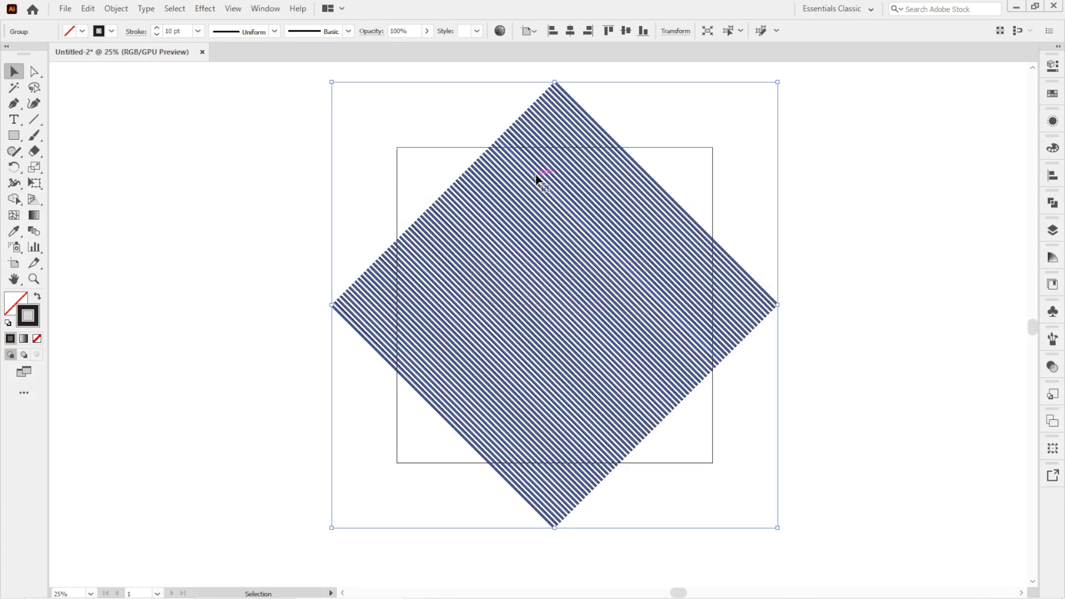
{"action": "left_click", "coordinate": [88, 9]}
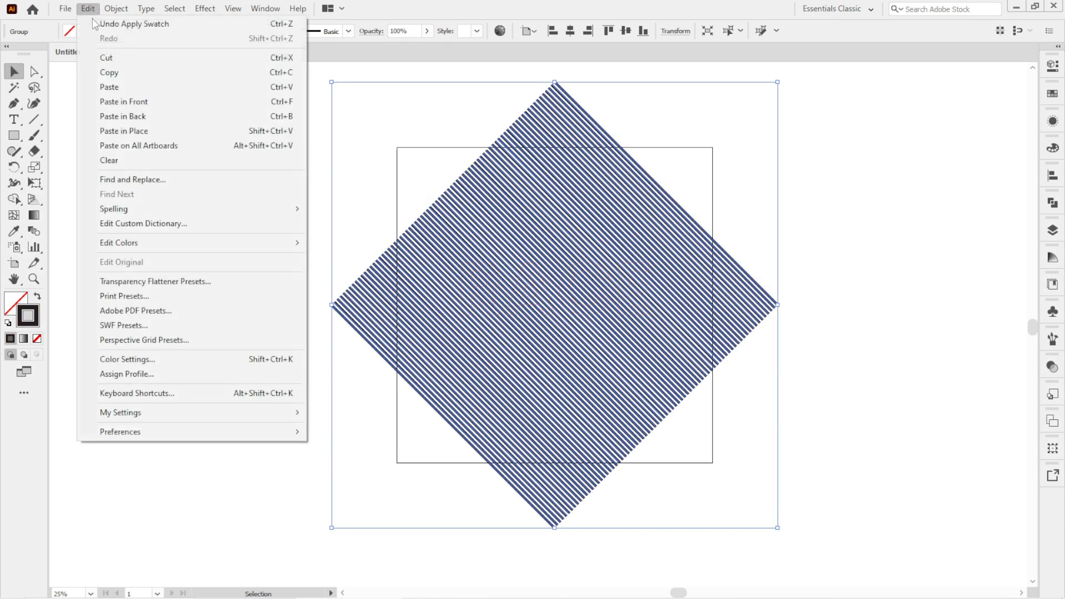
{"action": "left_click", "coordinate": [130, 76]}
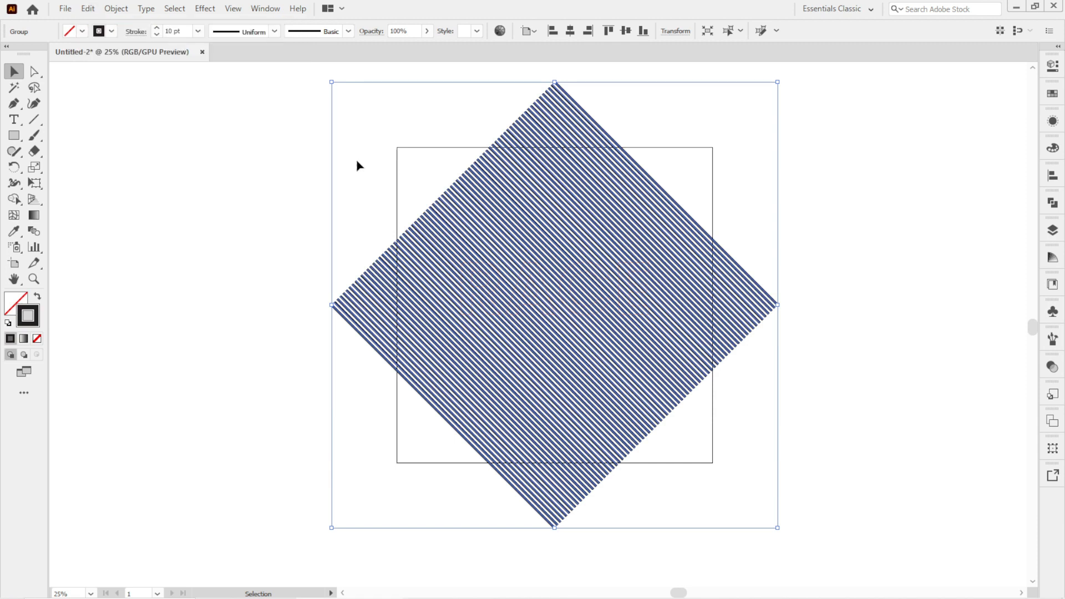
Paste the stripe group in front and use Shape Builder to remove the stripes outside the RACE letters.
{"action": "key", "text": "ctrl+f"}
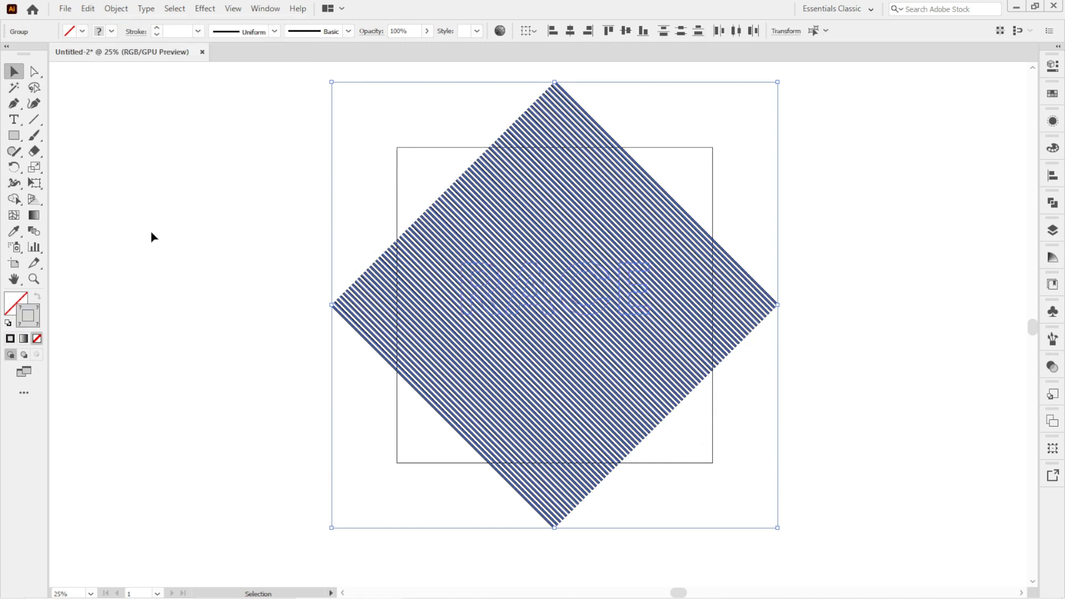
{"action": "left_click", "coordinate": [11, 202]}
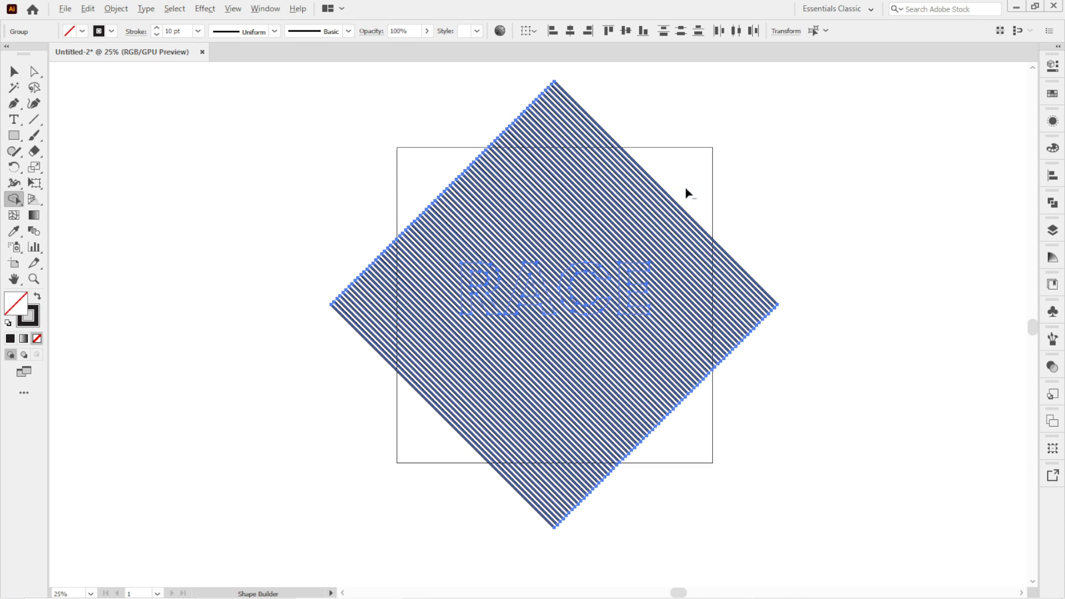
{"action": "left_click_drag", "start_coordinate": [461, 242], "coordinate": [311, 283]}
{"action": "left_click_drag", "start_coordinate": [434, 386], "coordinate": [741, 342]}
{"action": "scroll", "coordinate": [613, 290], "scroll_direction": "up", "scroll_amount": 3}
{"action": "left_click_drag", "start_coordinate": [725, 246], "coordinate": [657, 273]}
{"action": "scroll", "coordinate": [658, 278], "scroll_direction": "up", "scroll_amount": 2}
{"action": "left_click_drag", "start_coordinate": [736, 361], "coordinate": [675, 391]}
{"action": "left_click_drag", "start_coordinate": [571, 272], "coordinate": [549, 417]}
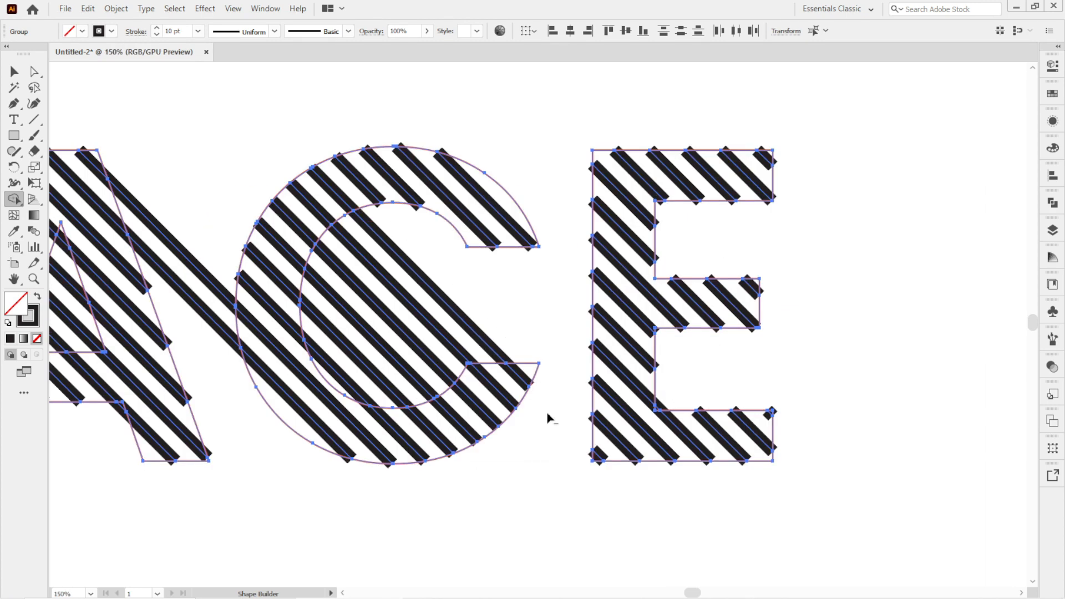
{"action": "left_click_drag", "start_coordinate": [511, 297], "coordinate": [335, 387]}
{"action": "scroll", "coordinate": [403, 343], "scroll_direction": "down", "scroll_amount": 4}
{"action": "scroll", "coordinate": [274, 336], "scroll_direction": "up", "scroll_amount": 2}
{"action": "left_click_drag", "start_coordinate": [444, 304], "coordinate": [437, 337]}
{"action": "left_click_drag", "start_coordinate": [327, 310], "coordinate": [312, 384]}
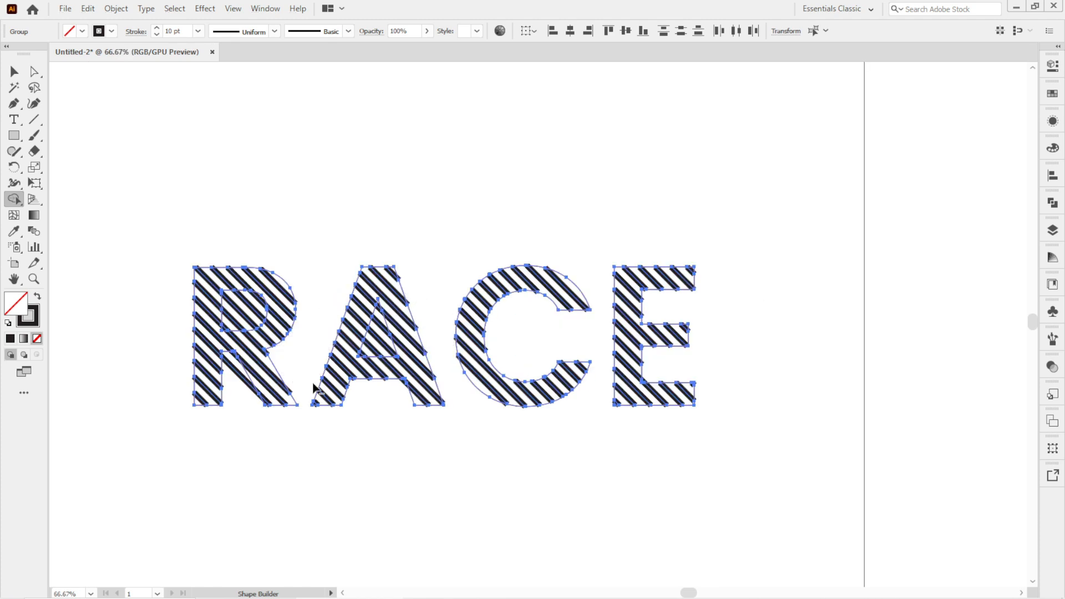
{"action": "scroll", "coordinate": [365, 342], "scroll_direction": "up", "scroll_amount": 2}
{"action": "mouse_move", "coordinate": [391, 254]}
{"action": "left_mouse_down"}
{"action": "mouse_move", "coordinate": [384, 349]}
{"action": "mouse_move", "coordinate": [355, 364]}
{"action": "left_mouse_up"}
{"action": "scroll", "coordinate": [375, 334], "scroll_direction": "down", "scroll_amount": 2}
{"action": "scroll", "coordinate": [234, 327], "scroll_direction": "up", "scroll_amount": 2}
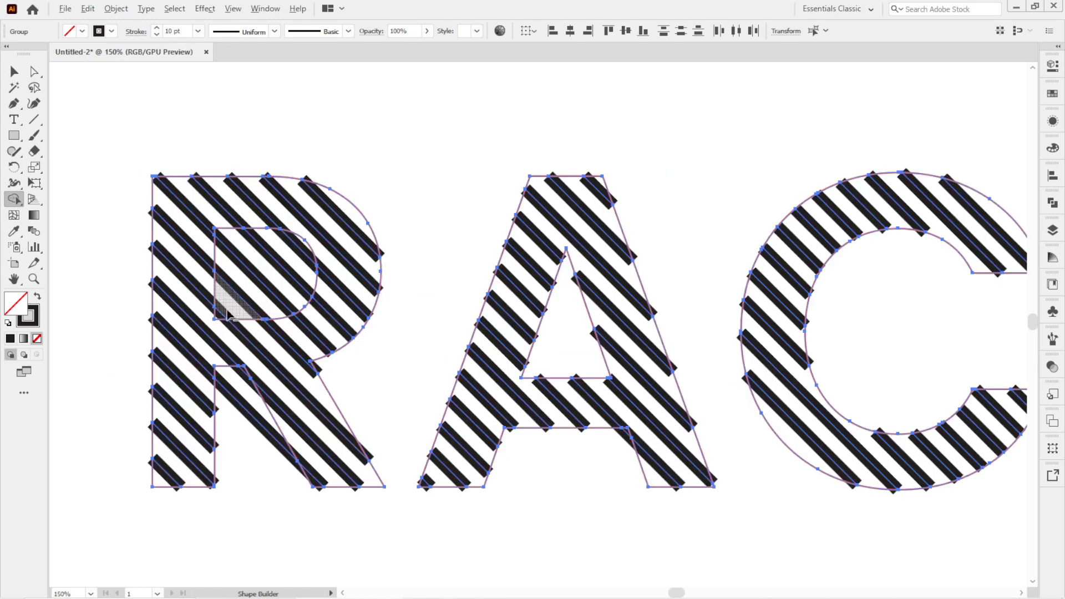
{"action": "left_click_drag", "start_coordinate": [224, 312], "coordinate": [299, 247]}
{"action": "left_click_drag", "start_coordinate": [232, 450], "coordinate": [244, 370]}
{"action": "scroll", "coordinate": [416, 281], "scroll_direction": "down", "scroll_amount": 4}
Select the leftover RACE letter outlines, move them off the stripes and delete them.
{"action": "key", "text": "v"}
{"action": "left_click", "coordinate": [437, 236]}
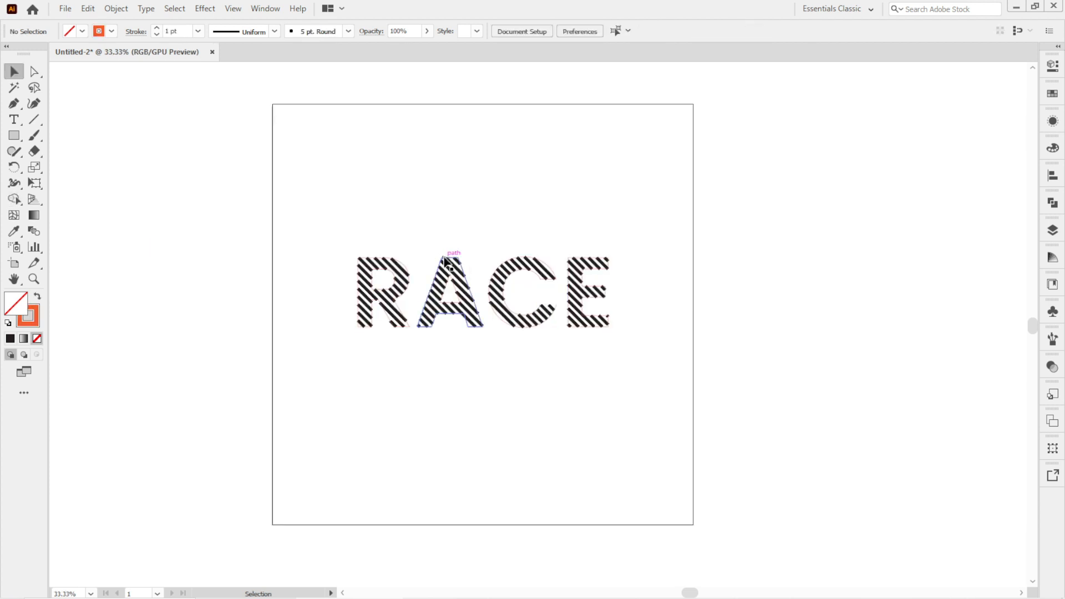
{"action": "left_click_drag", "start_coordinate": [448, 257], "coordinate": [442, 165]}
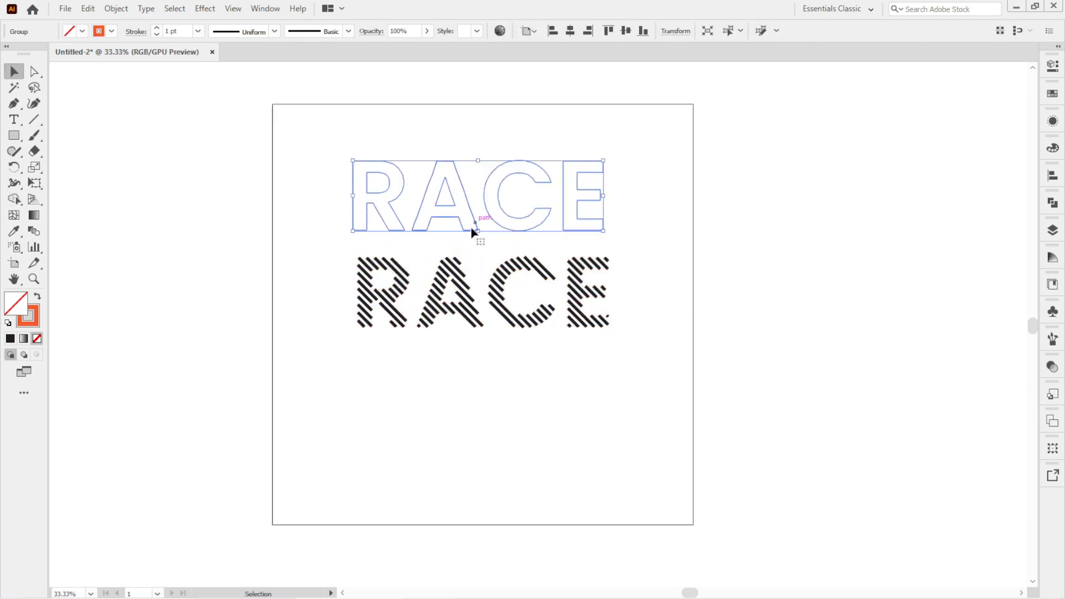
{"action": "key", "text": "Delete"}
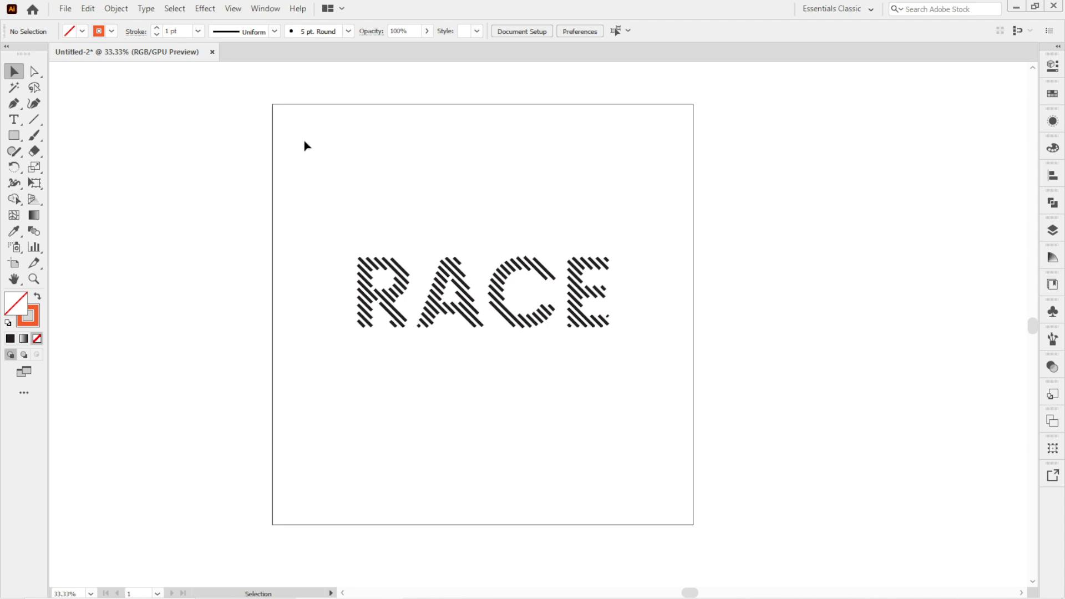
Paste the stripe group in front again and set its stroke weight to 4 pt.
{"action": "left_click", "coordinate": [89, 8]}
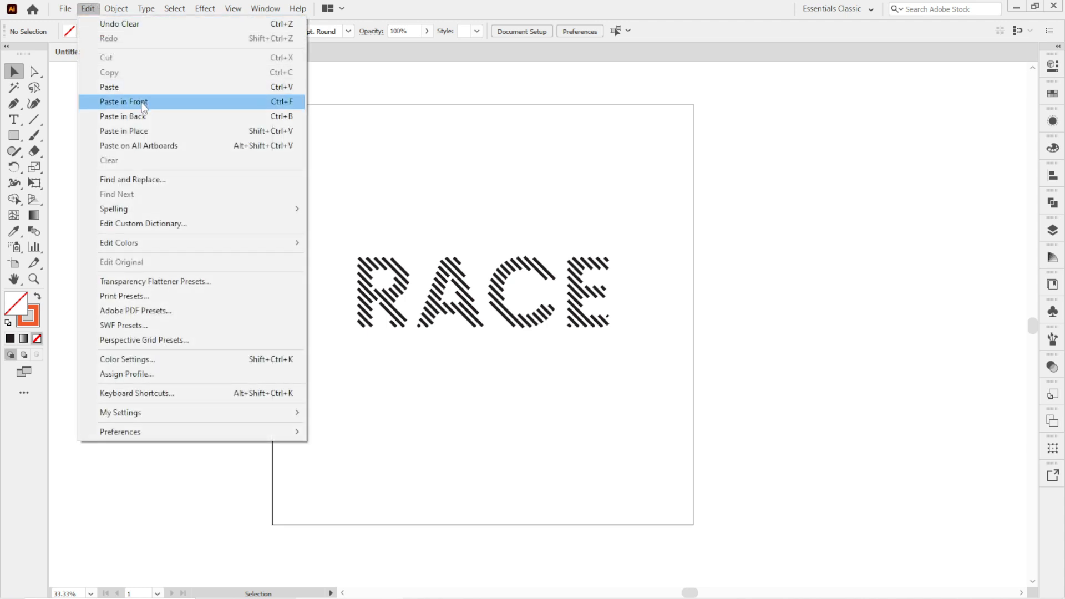
{"action": "left_click", "coordinate": [192, 129]}
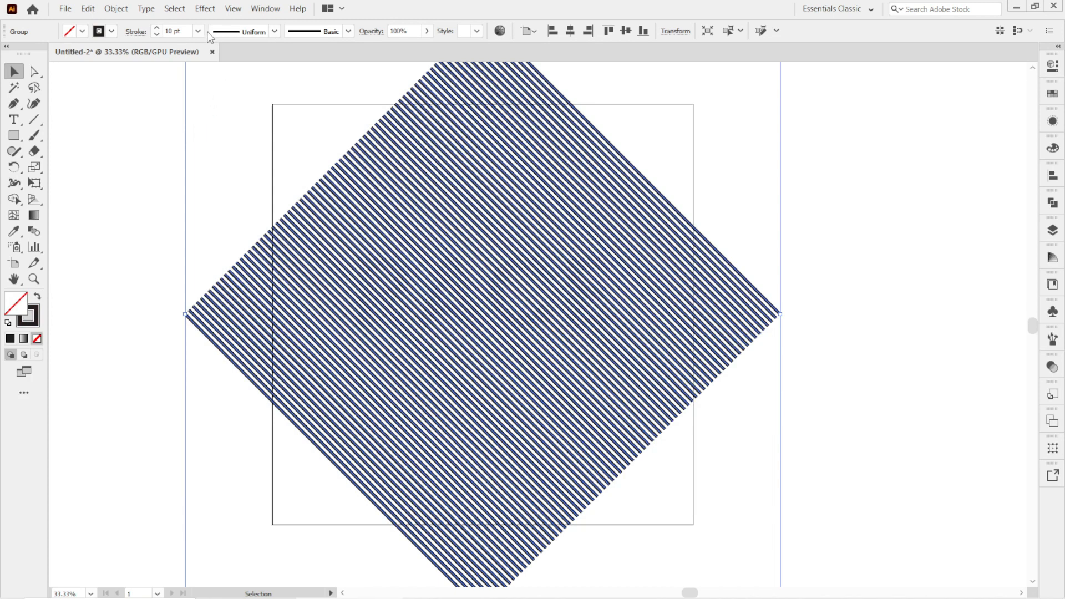
{"action": "left_click", "coordinate": [198, 31]}
{"action": "left_click", "coordinate": [209, 131]}
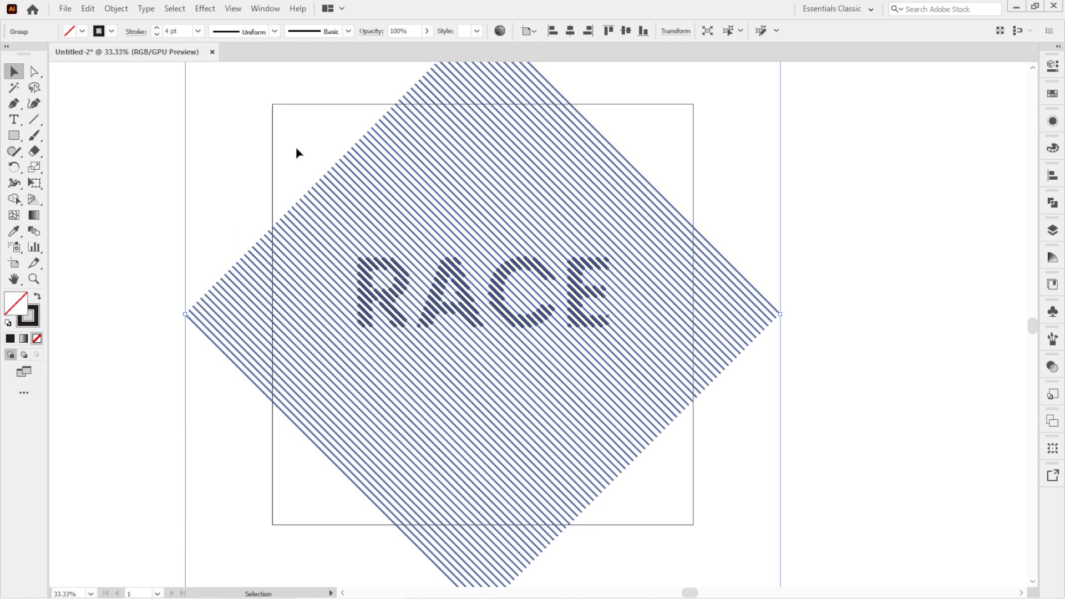
{"action": "left_click", "coordinate": [295, 152]}
Draw a rectangle around the RACE lettering and center it horizontally on the artboard.
{"action": "left_click", "coordinate": [12, 137]}
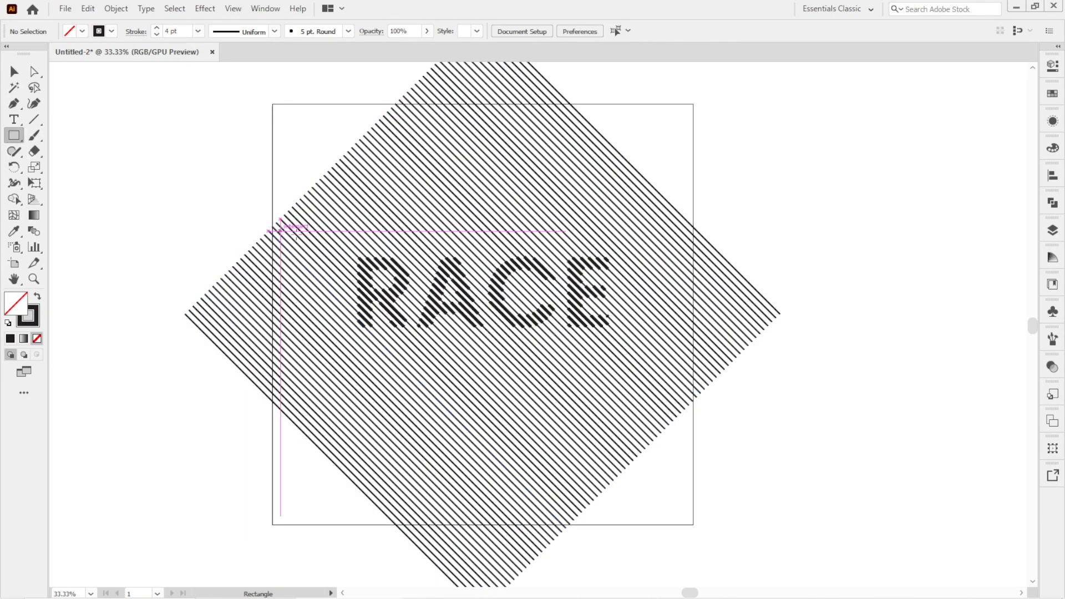
{"action": "left_click_drag", "start_coordinate": [325, 227], "coordinate": [637, 372]}
{"action": "left_click", "coordinate": [13, 71]}
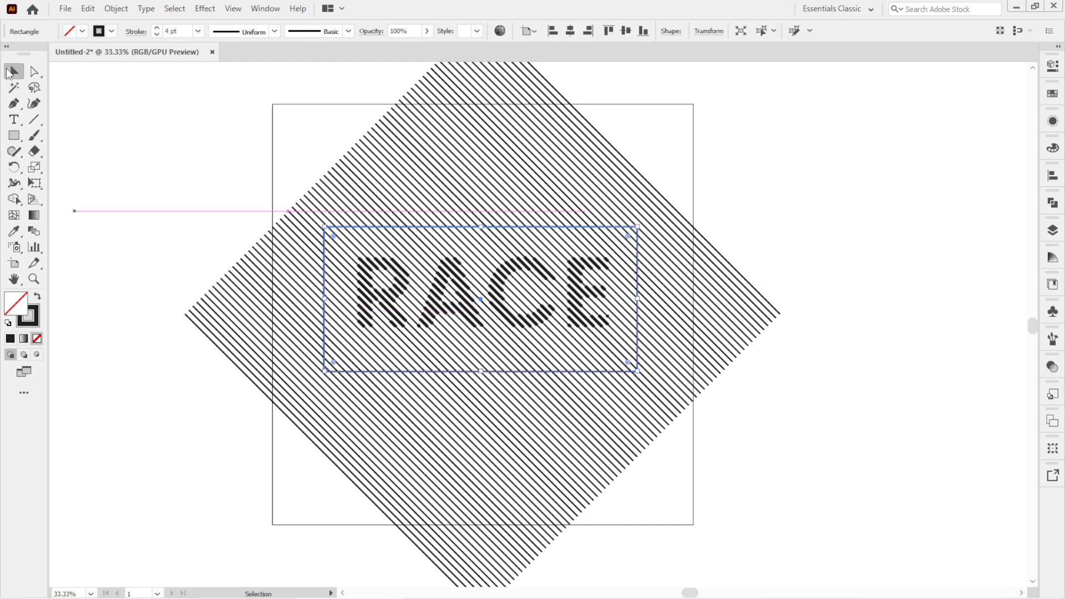
{"action": "left_click", "coordinate": [570, 31]}
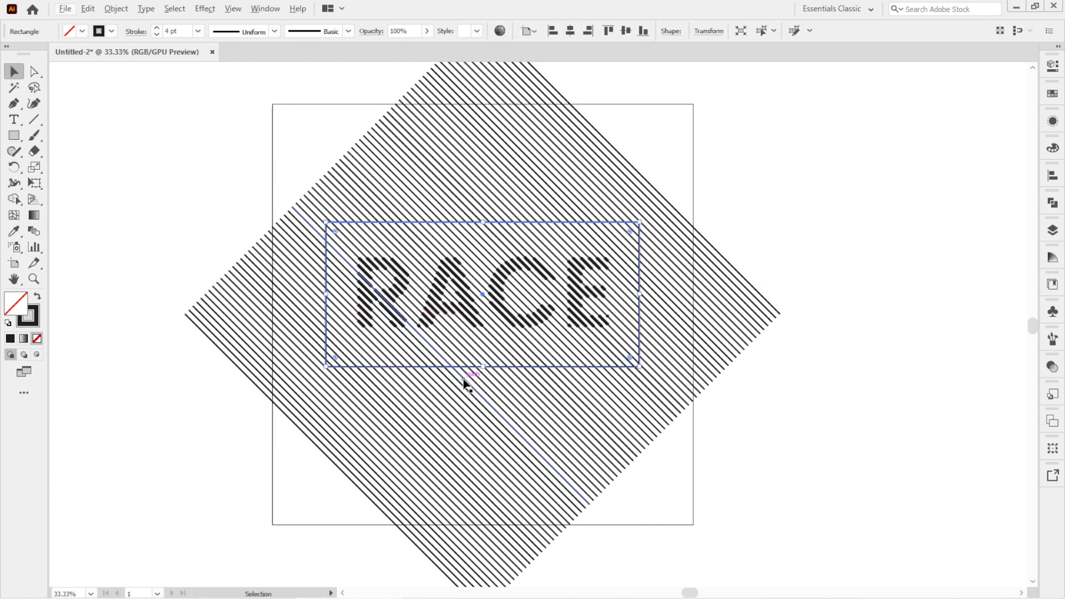
{"action": "scroll", "coordinate": [465, 382], "scroll_direction": "down", "scroll_amount": 1}
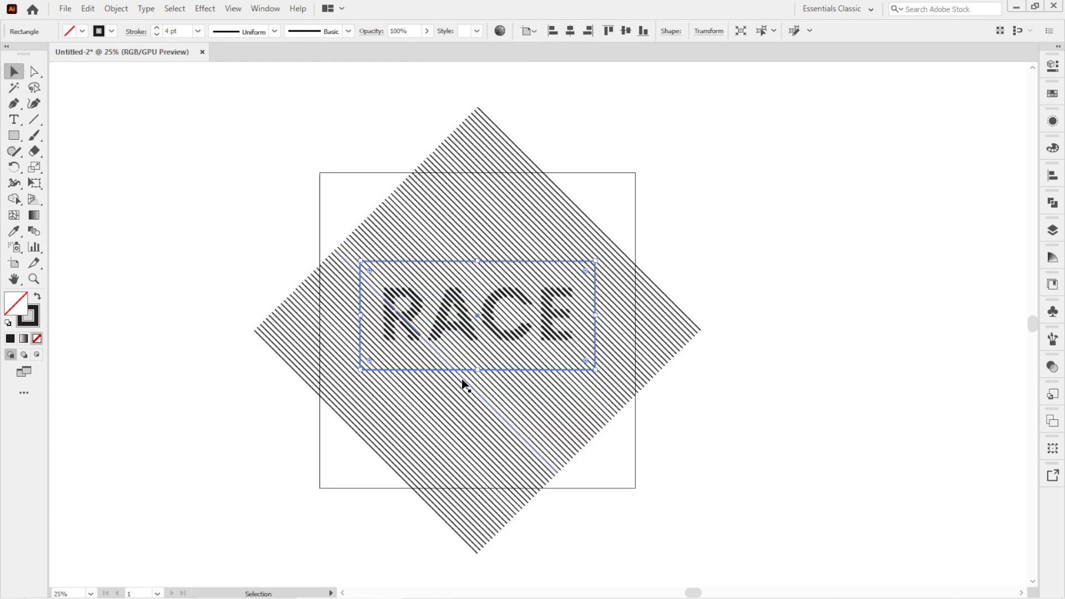
Select the rectangle with the new stripes and use Shape Builder to remove the stripes outside the rectangle.
{"action": "left_click", "coordinate": [367, 300], "text": "shift"}
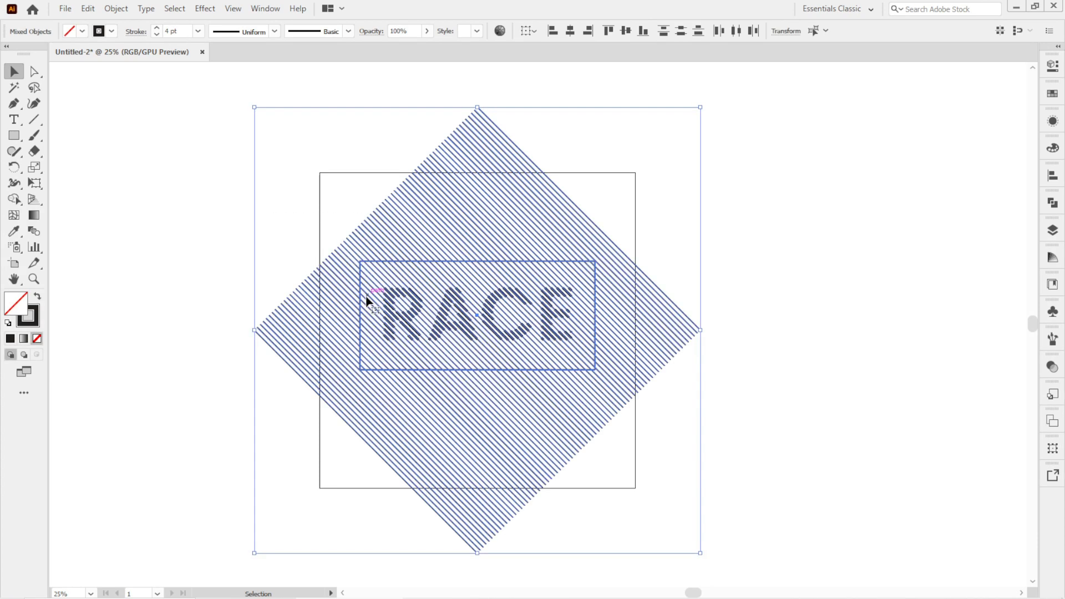
{"action": "left_click", "coordinate": [14, 198]}
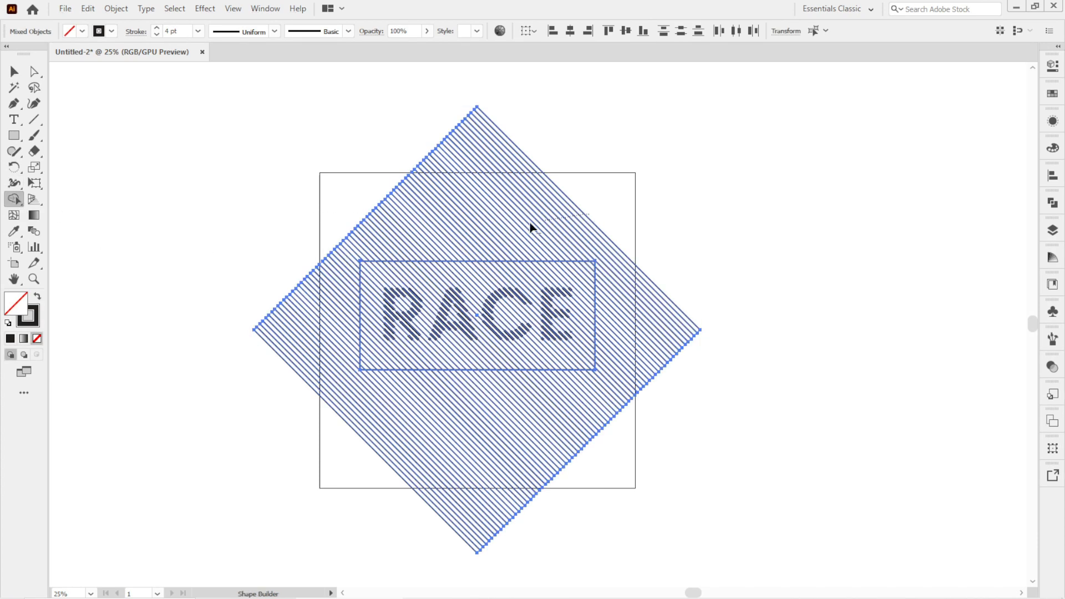
{"action": "mouse_move", "coordinate": [531, 228]}
{"action": "left_mouse_down"}
{"action": "mouse_move", "coordinate": [362, 231]}
{"action": "mouse_move", "coordinate": [340, 267]}
{"action": "left_mouse_up"}
{"action": "left_click_drag", "start_coordinate": [322, 383], "coordinate": [320, 400]}
{"action": "left_click_drag", "start_coordinate": [321, 454], "coordinate": [481, 429]}
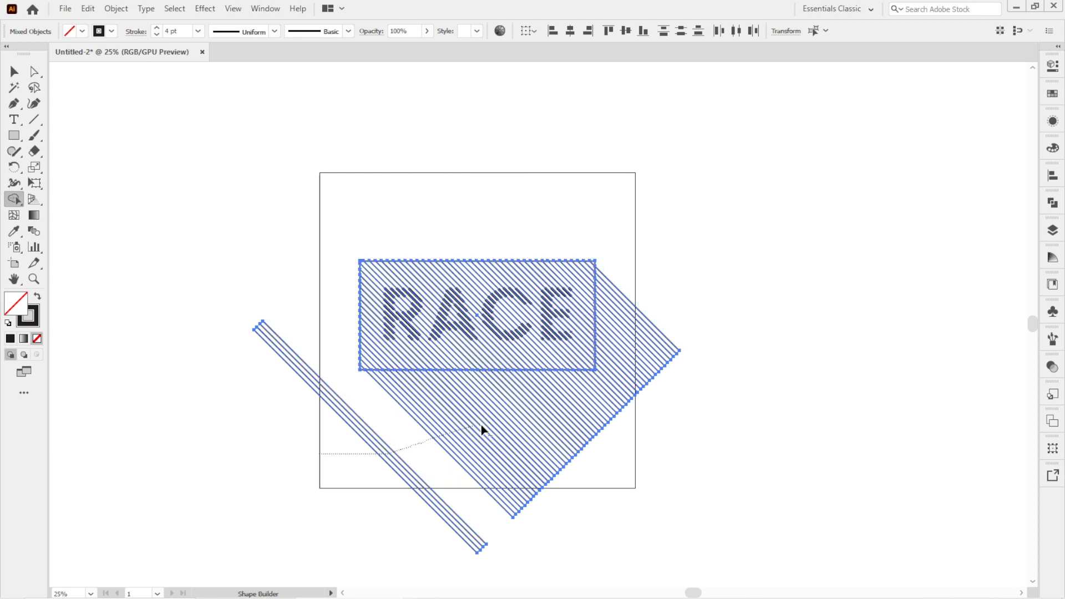
{"action": "left_click_drag", "start_coordinate": [622, 339], "coordinate": [634, 301]}
{"action": "left_click", "coordinate": [14, 71]}
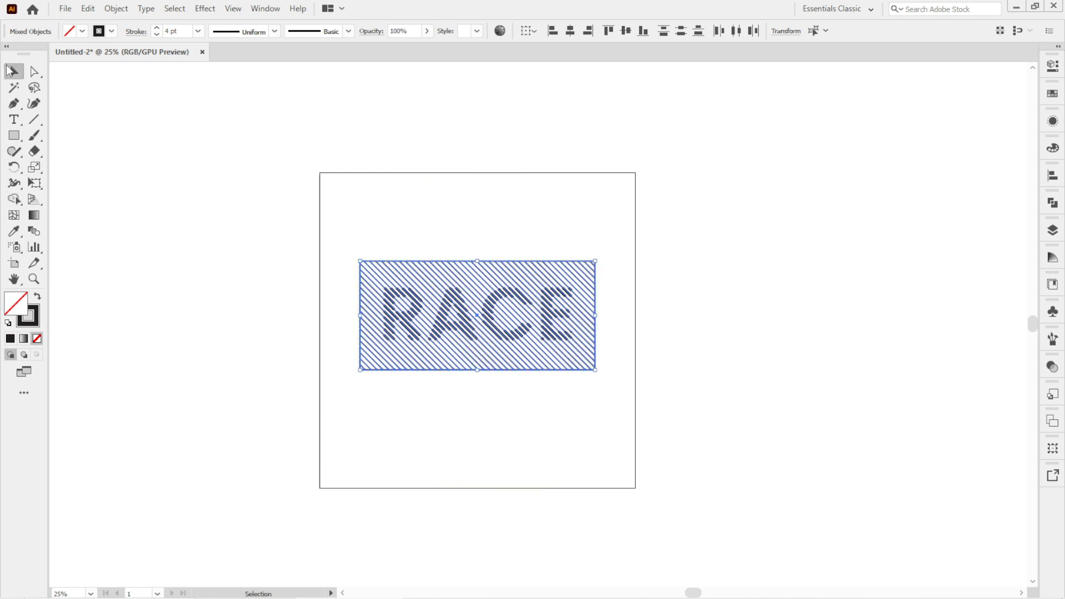
Select the striped rectangle and lettering and rotate them so the stripes run vertically.
{"action": "left_click", "coordinate": [373, 221]}
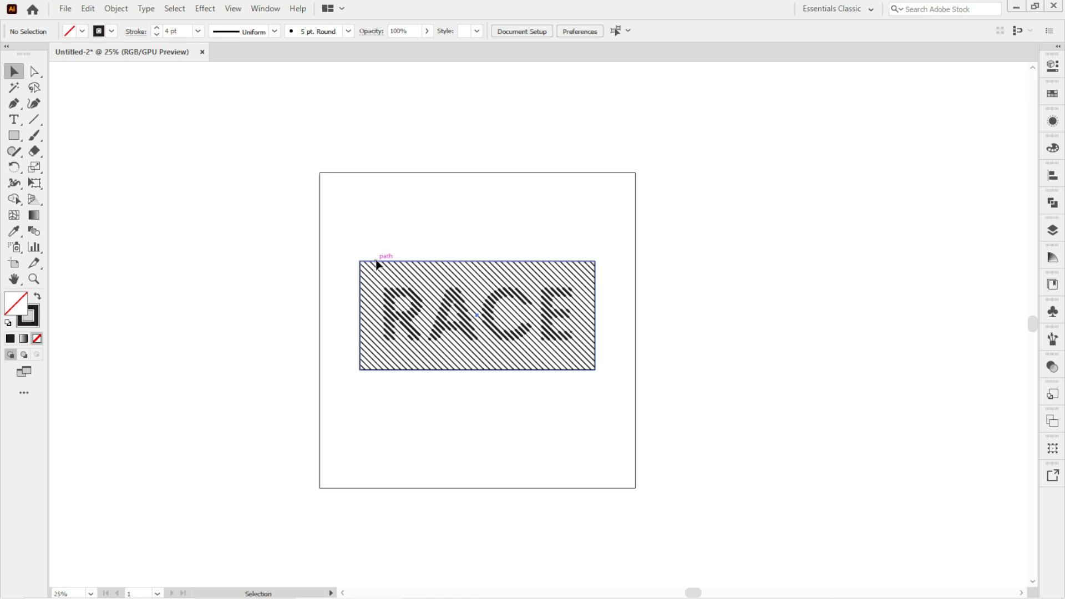
{"action": "left_click_drag", "start_coordinate": [376, 261], "coordinate": [376, 188]}
{"action": "key", "text": "ctrl+shift+a"}
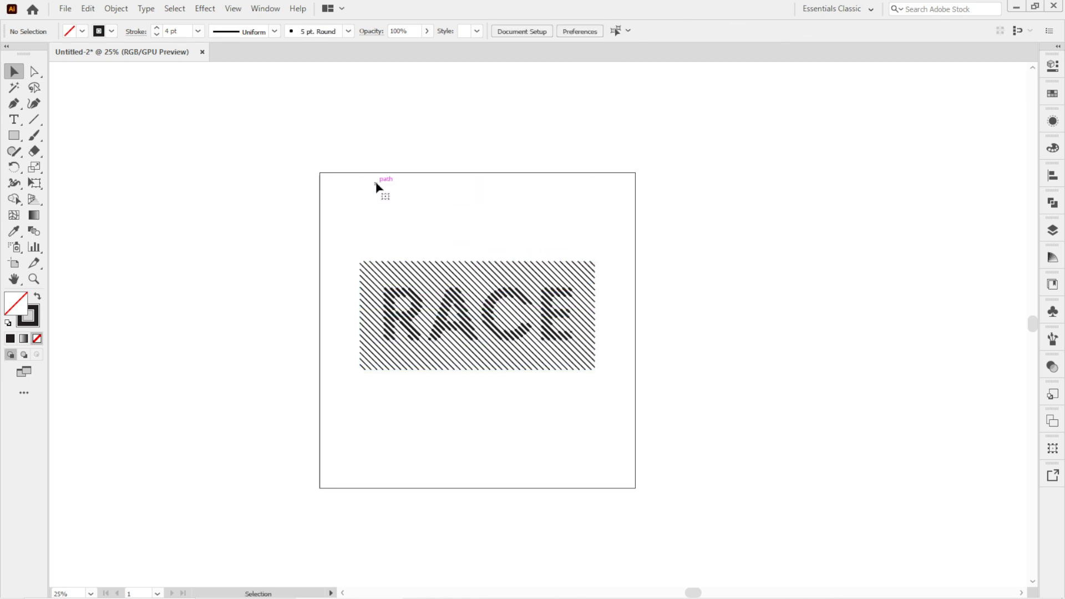
{"action": "left_click_drag", "start_coordinate": [549, 393], "coordinate": [639, 436]}
{"action": "left_click_drag", "start_coordinate": [572, 415], "coordinate": [540, 448]}
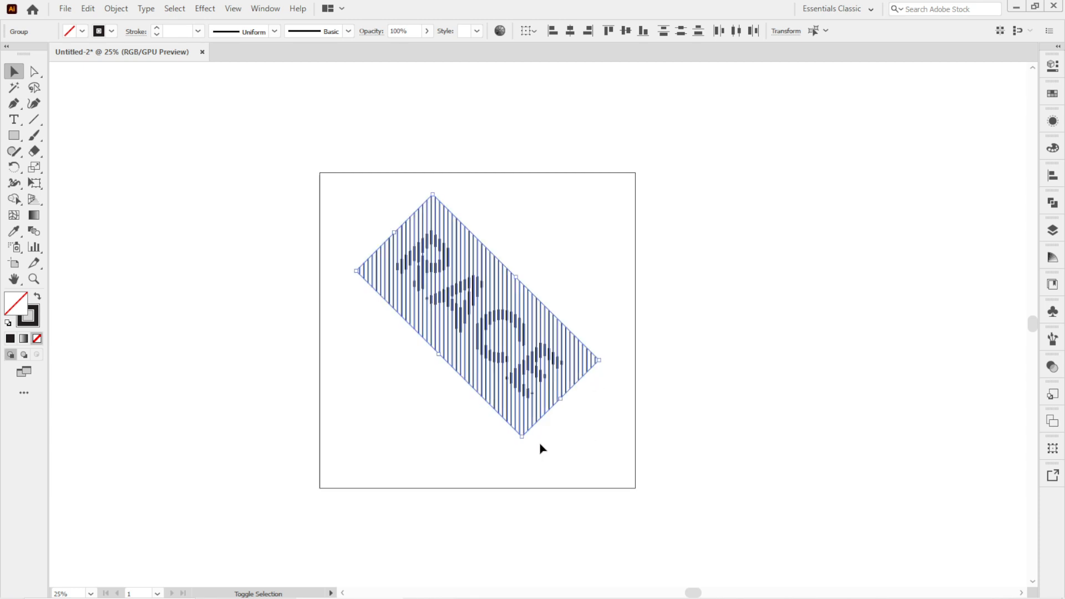
Send the striped rectangle group to the back.
{"action": "left_click", "coordinate": [517, 291]}
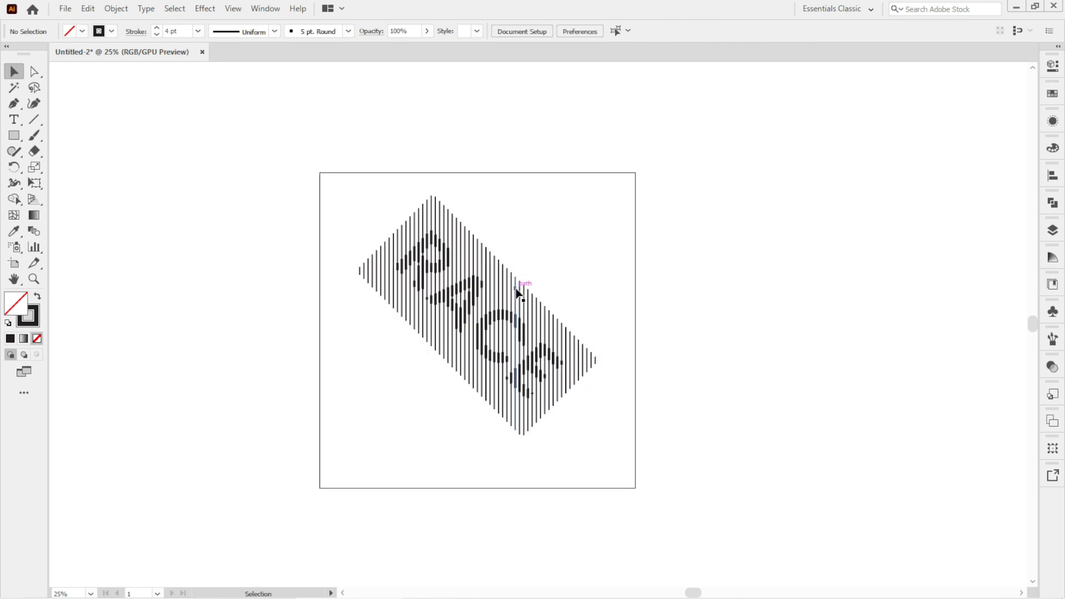
{"action": "left_click", "coordinate": [517, 292]}
{"action": "right_click", "coordinate": [517, 289]}
{"action": "mouse_move", "coordinate": [566, 452]}
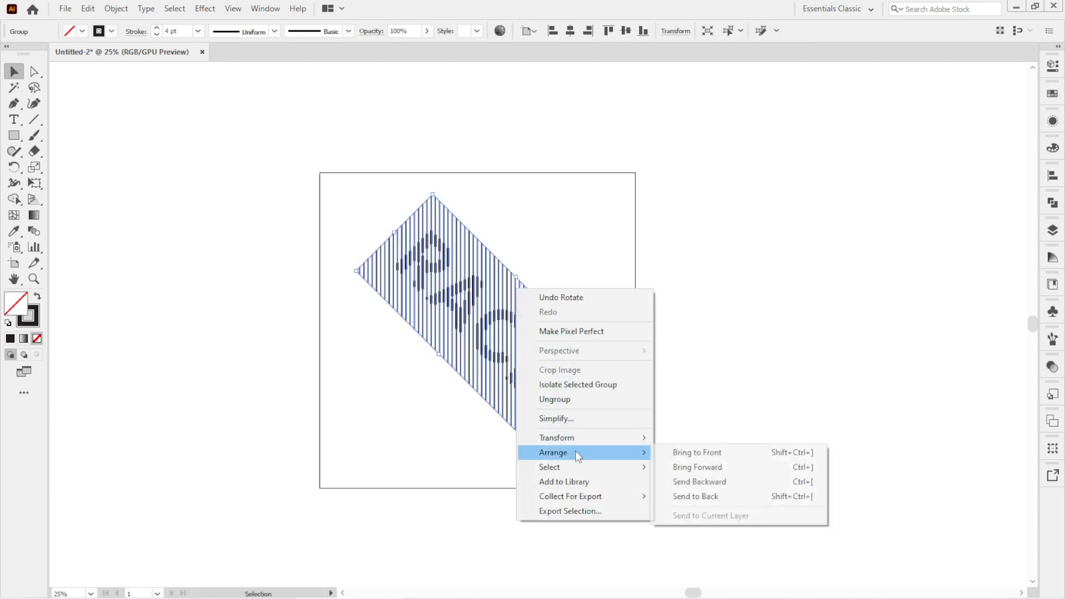
{"action": "left_click", "coordinate": [703, 498]}
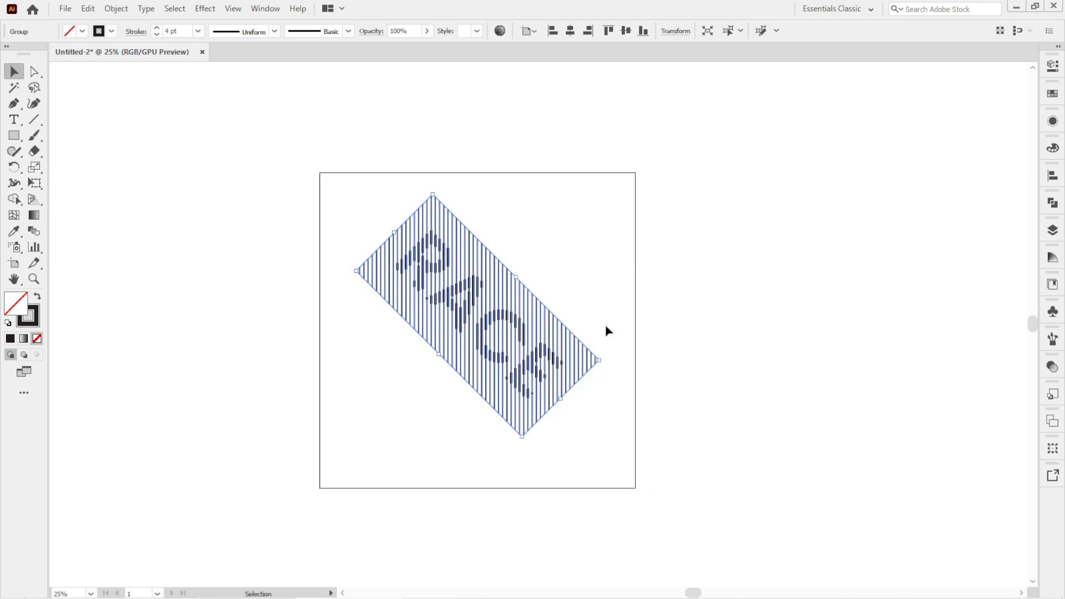
Select the striped lettering group and ungroup it.
{"action": "left_click", "coordinate": [569, 251]}
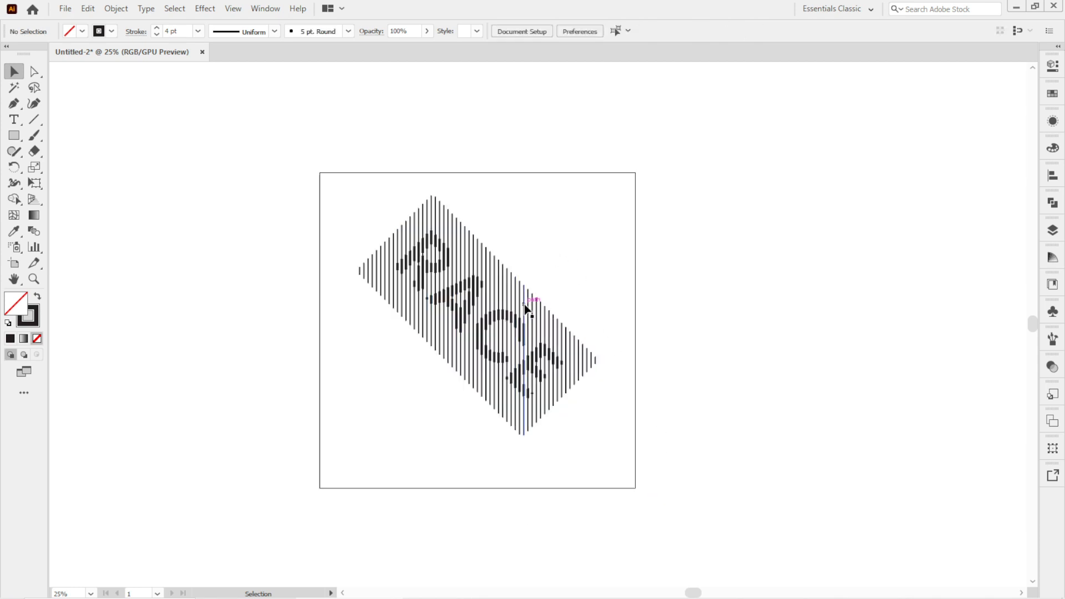
{"action": "left_click", "coordinate": [492, 315]}
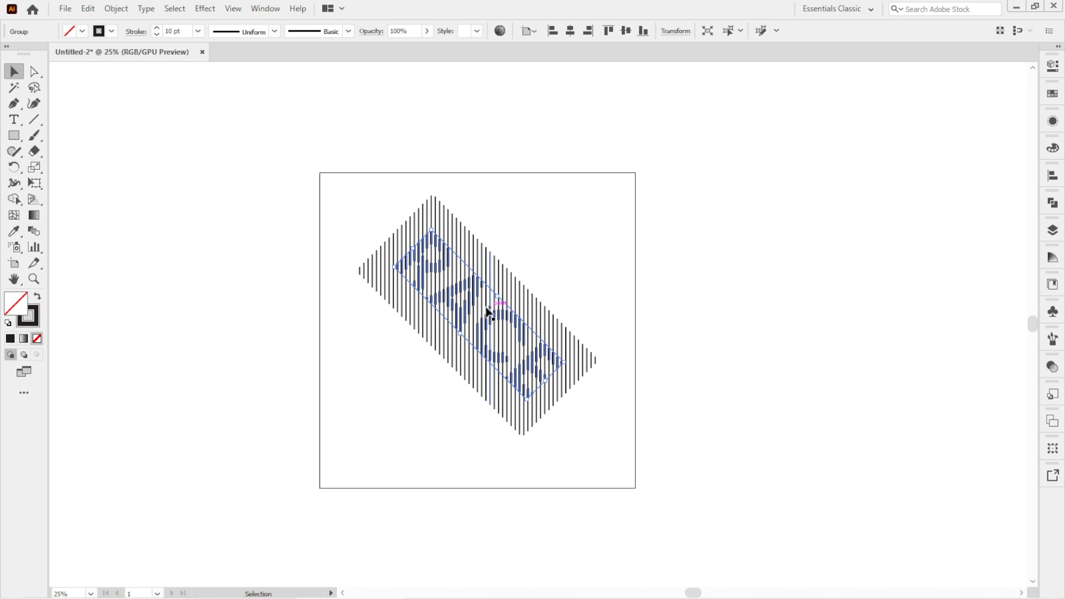
{"action": "scroll", "coordinate": [487, 312], "scroll_direction": "up", "scroll_amount": 1}
{"action": "right_click", "coordinate": [476, 307]}
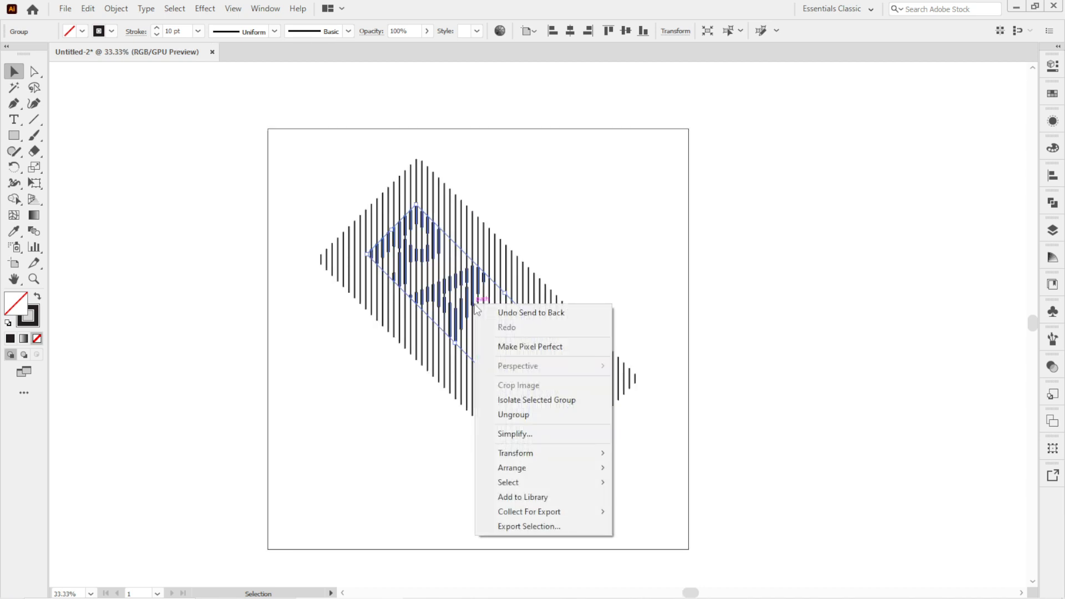
{"action": "left_click", "coordinate": [493, 416]}
Open Transform Each for the lettering stripes and set the vertical move to 40 px.
{"action": "right_click", "coordinate": [433, 282]}
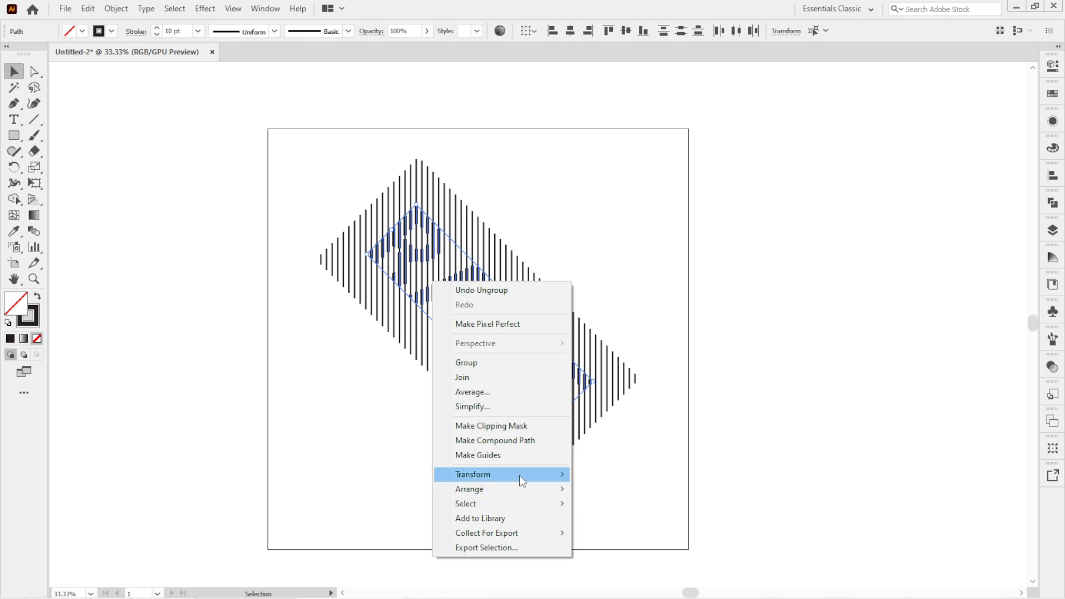
{"action": "mouse_move", "coordinate": [519, 475]}
{"action": "left_click", "coordinate": [605, 455]}
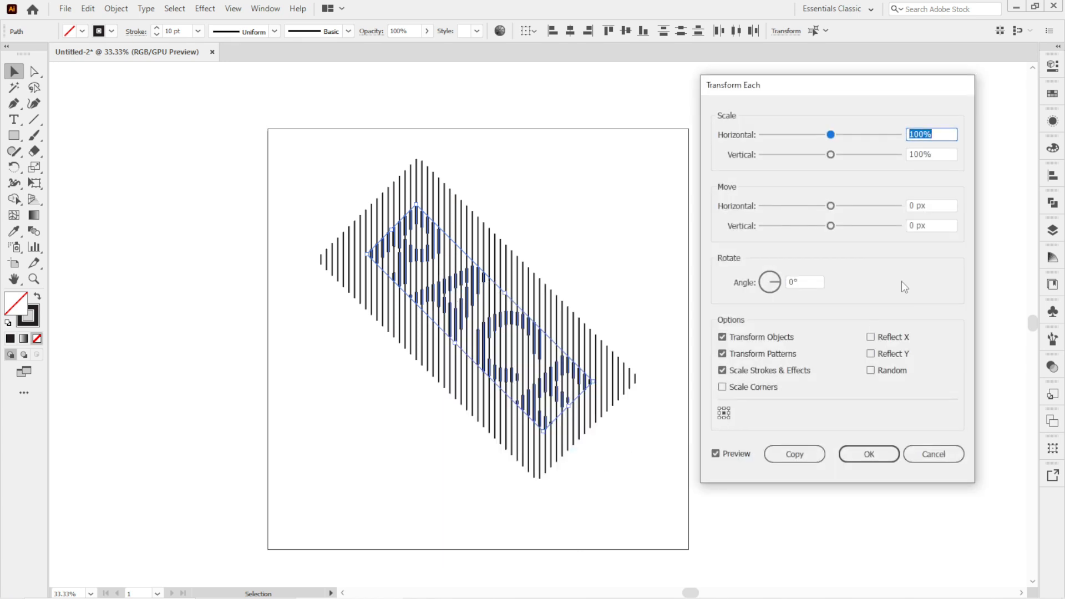
{"action": "left_click", "coordinate": [916, 226]}
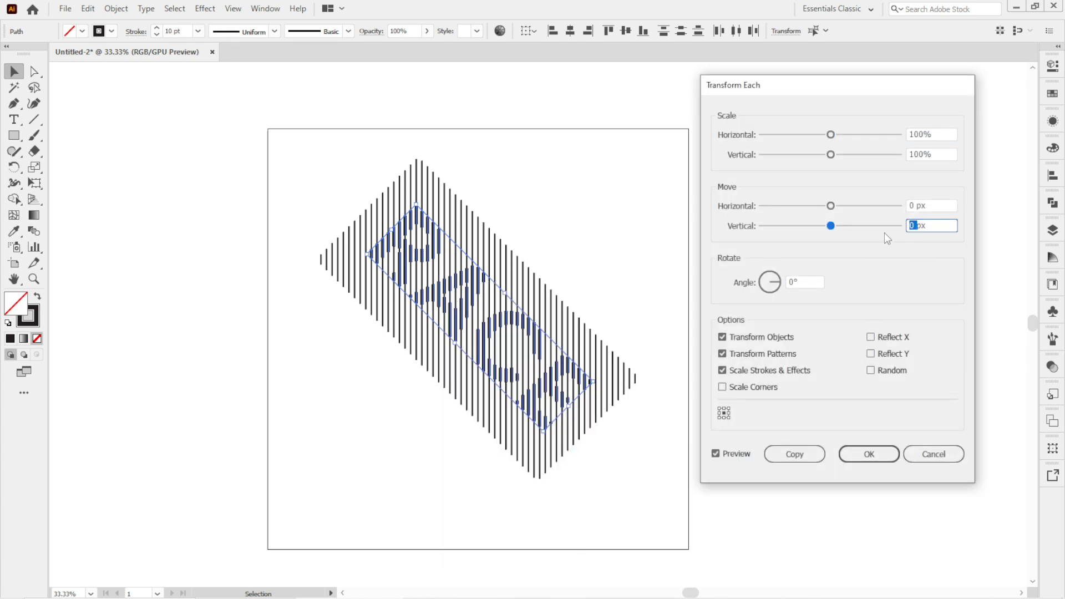
{"action": "type", "text": "40"}
{"action": "scroll", "coordinate": [930, 226], "scroll_direction": "down", "scroll_amount": 5}
{"action": "scroll", "coordinate": [930, 226], "scroll_direction": "up", "scroll_amount": 5}
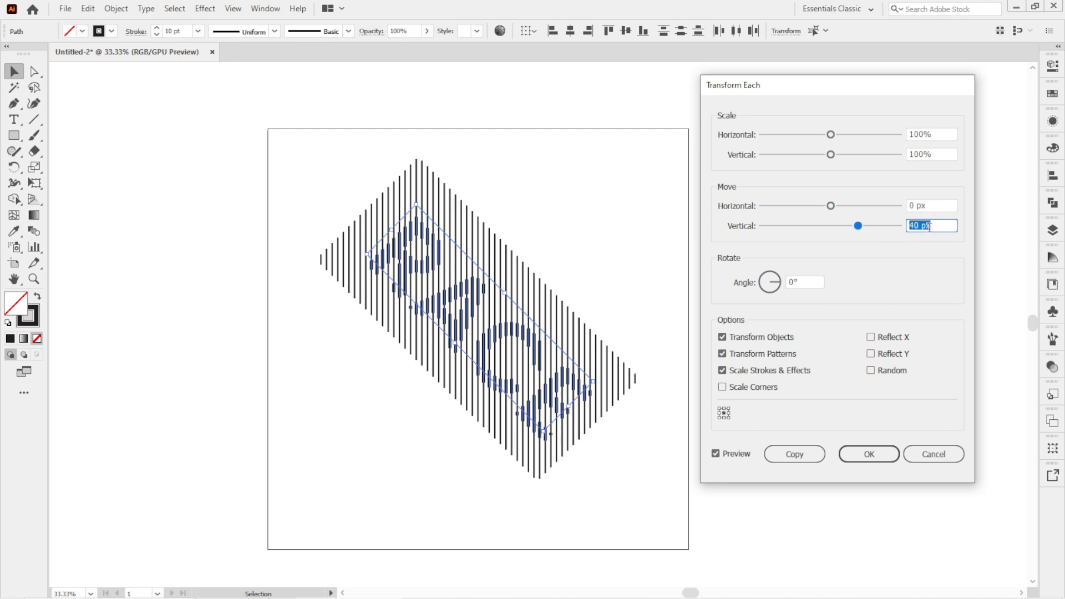
Enable Random, set the vertical move to 30 px, and apply Transform Each to the lettering stripes.
{"action": "left_click", "coordinate": [871, 370]}
{"action": "double_click", "coordinate": [913, 225]}
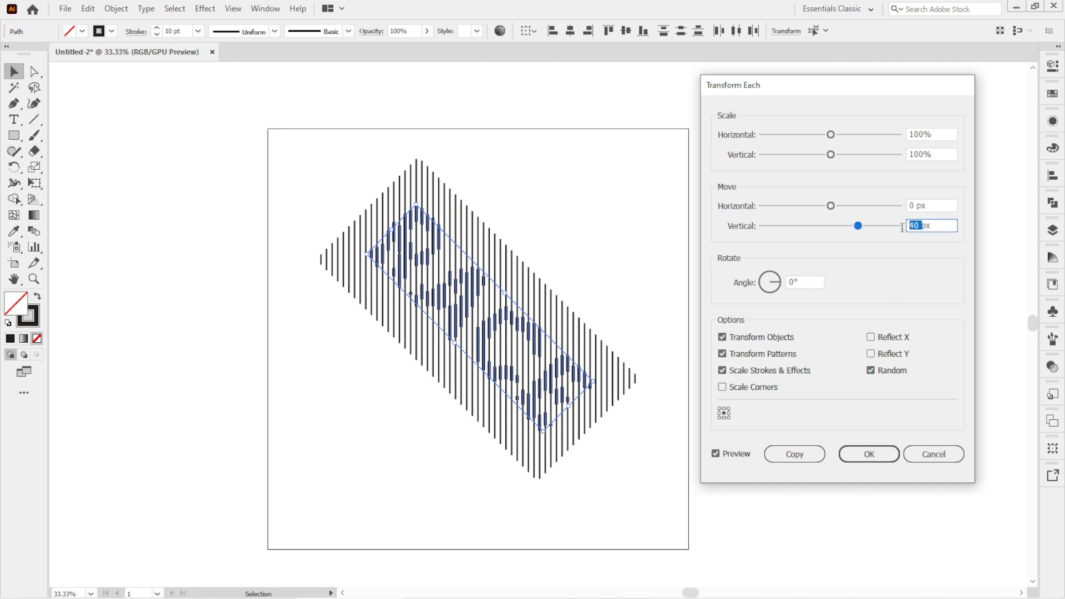
{"action": "type", "text": "30"}
{"action": "key", "text": "Tab"}
{"action": "key", "text": "shift+Tab"}
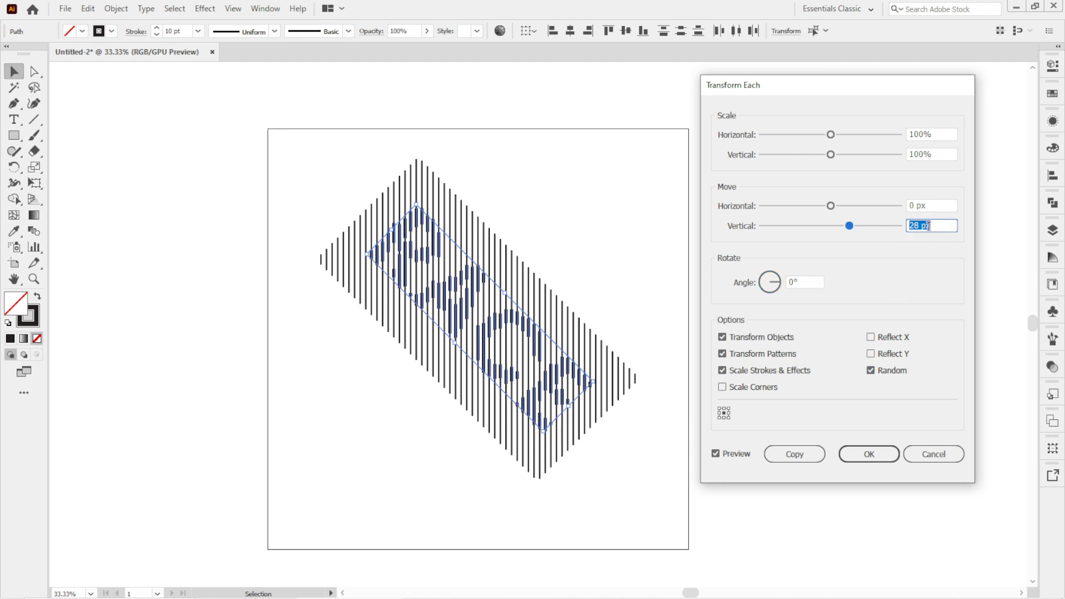
{"action": "key", "text": "Down"}
{"action": "key", "text": "Down"}
{"action": "key", "text": "Down"}
{"action": "key", "text": "Down"}
{"action": "key", "text": "Up"}
{"action": "key", "text": "Up"}
{"action": "key", "text": "Up"}
{"action": "key", "text": "Up"}
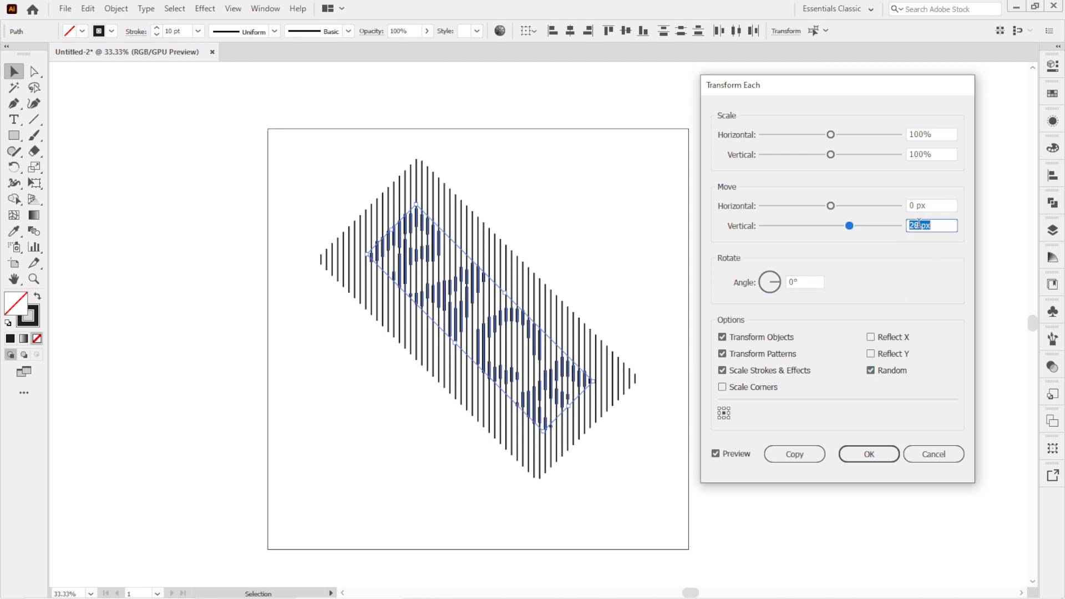
{"action": "left_click", "coordinate": [874, 338]}
{"action": "left_click", "coordinate": [875, 337]}
{"action": "left_click", "coordinate": [874, 337]}
{"action": "left_click", "coordinate": [874, 337]}
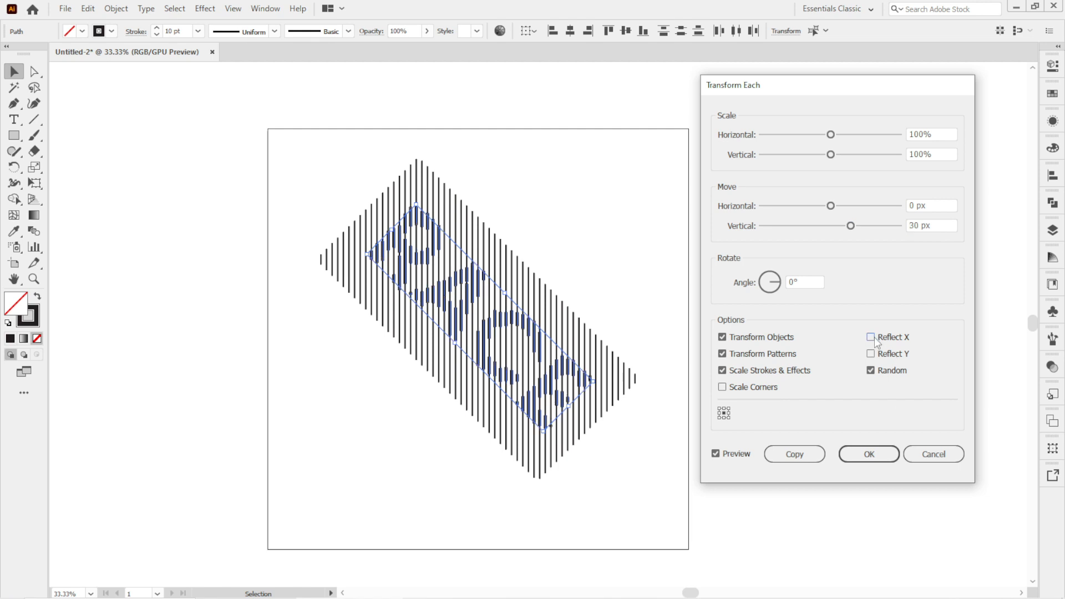
{"action": "left_click", "coordinate": [878, 454]}
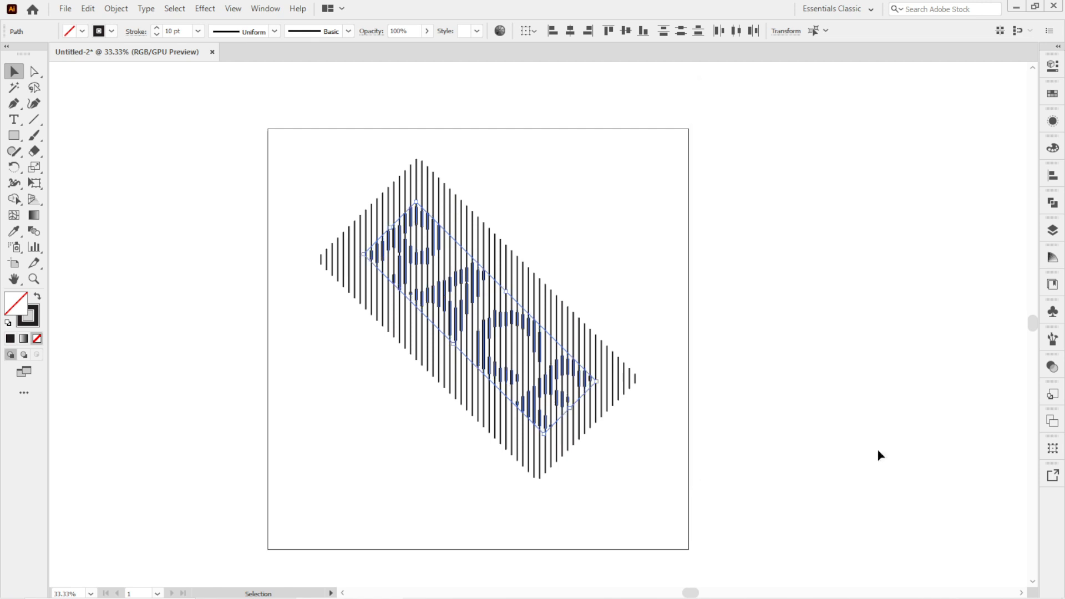
Group the randomly offset lettering stripes back together.
{"action": "right_click", "coordinate": [444, 293]}
{"action": "left_click", "coordinate": [499, 370]}
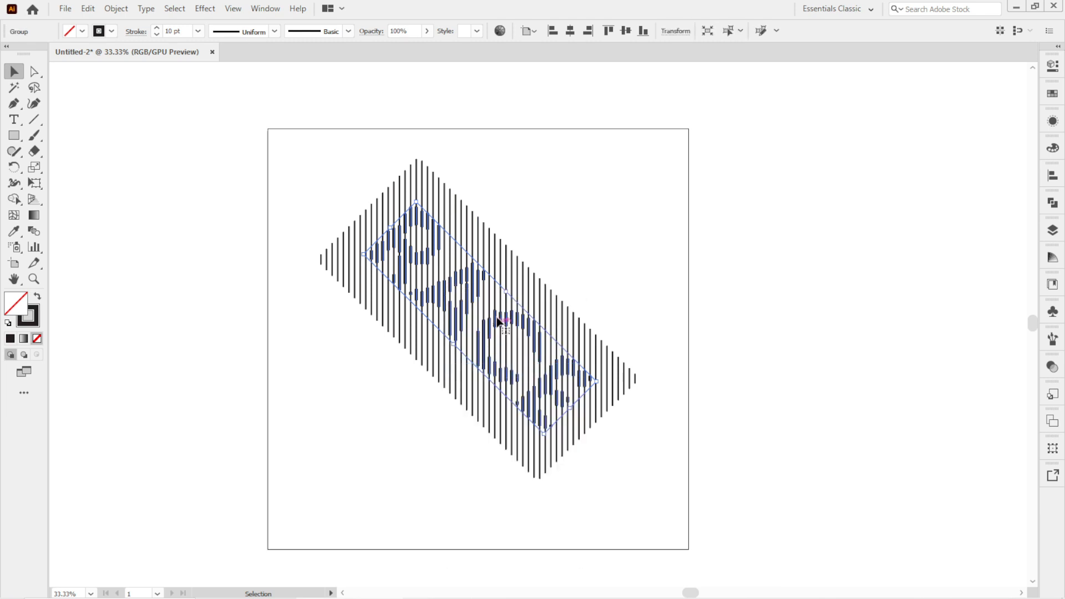
Select the background stripes group and ungroup it into separate stripes.
{"action": "left_click", "coordinate": [514, 263]}
{"action": "left_click", "coordinate": [515, 263]}
{"action": "right_click", "coordinate": [514, 262]}
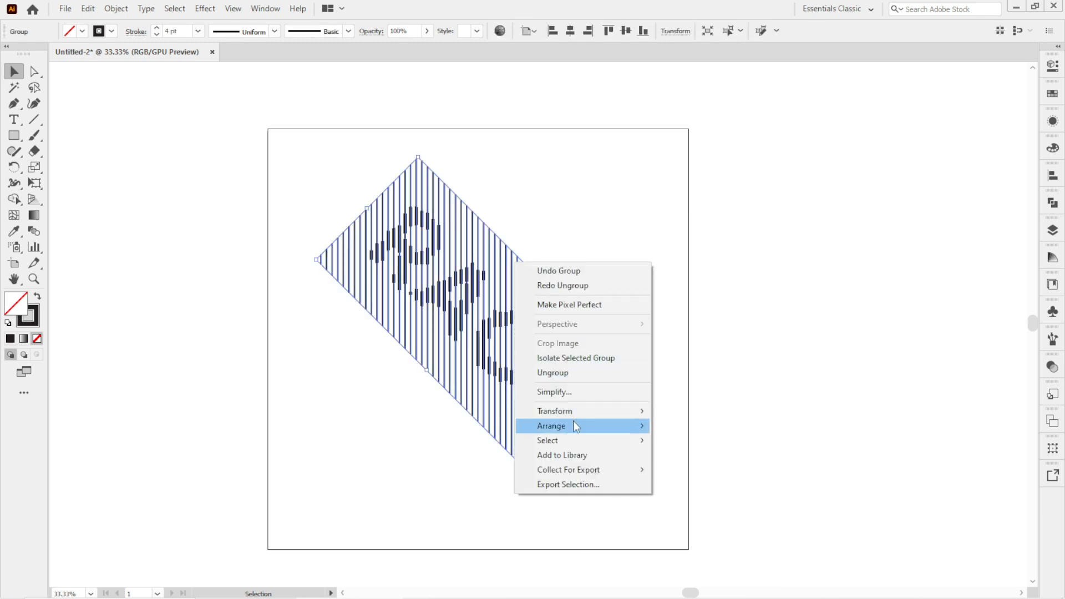
{"action": "left_click", "coordinate": [555, 372]}
Apply Transform Each to the background stripes with Random enabled and a vertical move of 96 px.
{"action": "right_click", "coordinate": [561, 327]}
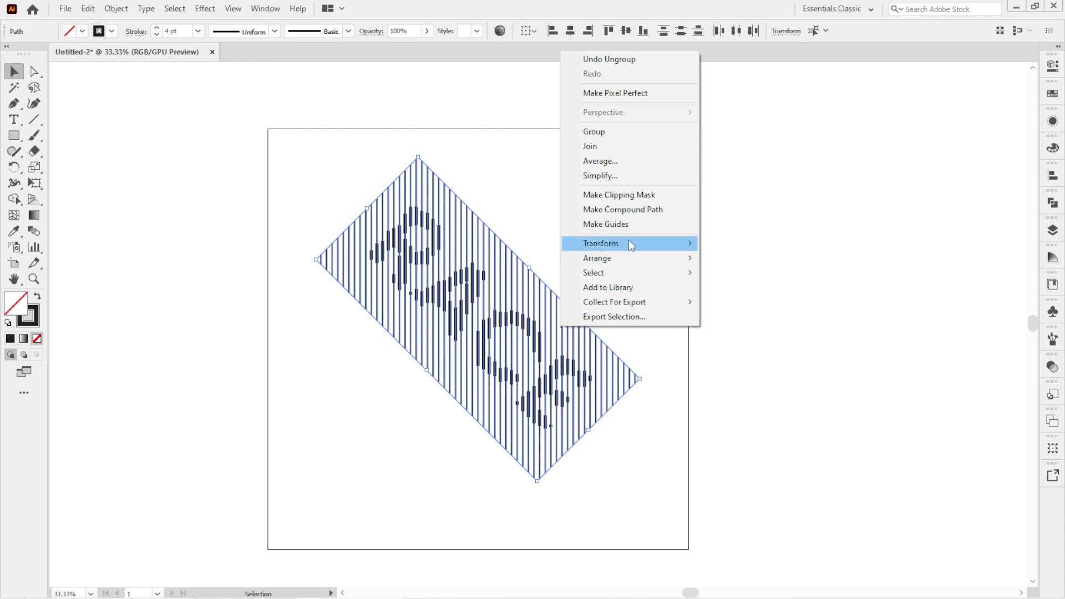
{"action": "mouse_move", "coordinate": [630, 242]}
{"action": "left_click", "coordinate": [748, 340]}
{"action": "left_click", "coordinate": [921, 225]}
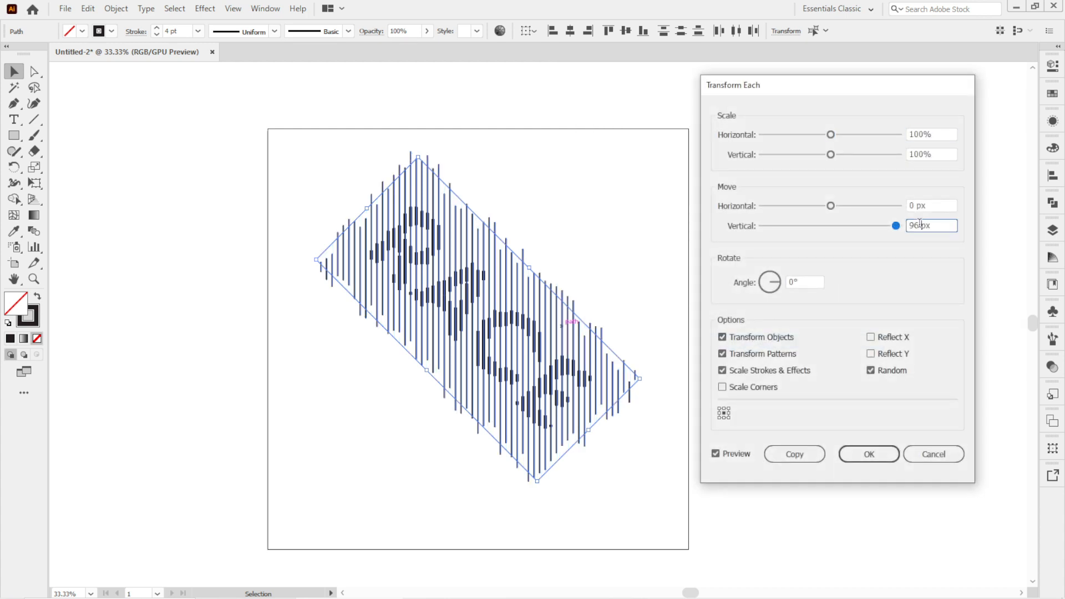
{"action": "left_click", "coordinate": [879, 455]}
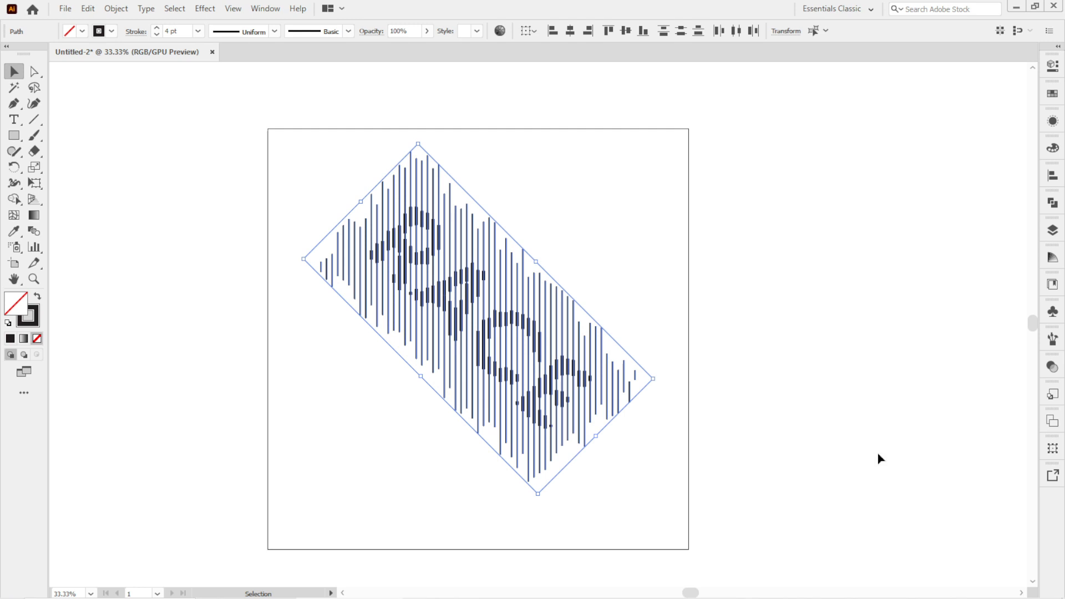
Group the background stripes, then select all the artwork and rotate it 315° so RACE reads horizontally.
{"action": "right_click", "coordinate": [480, 238]}
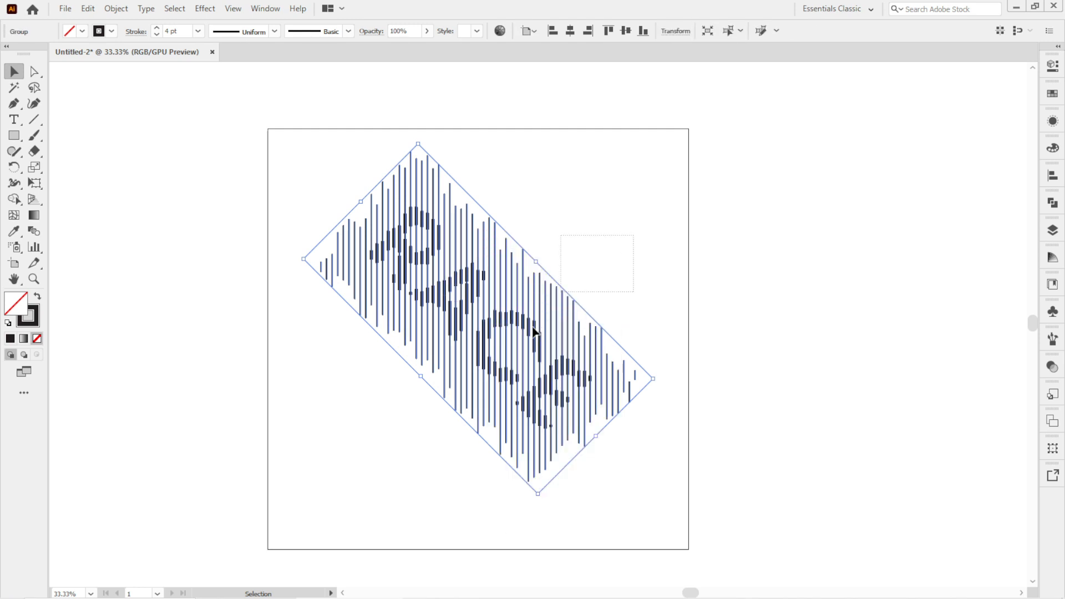
{"action": "left_click_drag", "start_coordinate": [533, 328], "coordinate": [439, 421]}
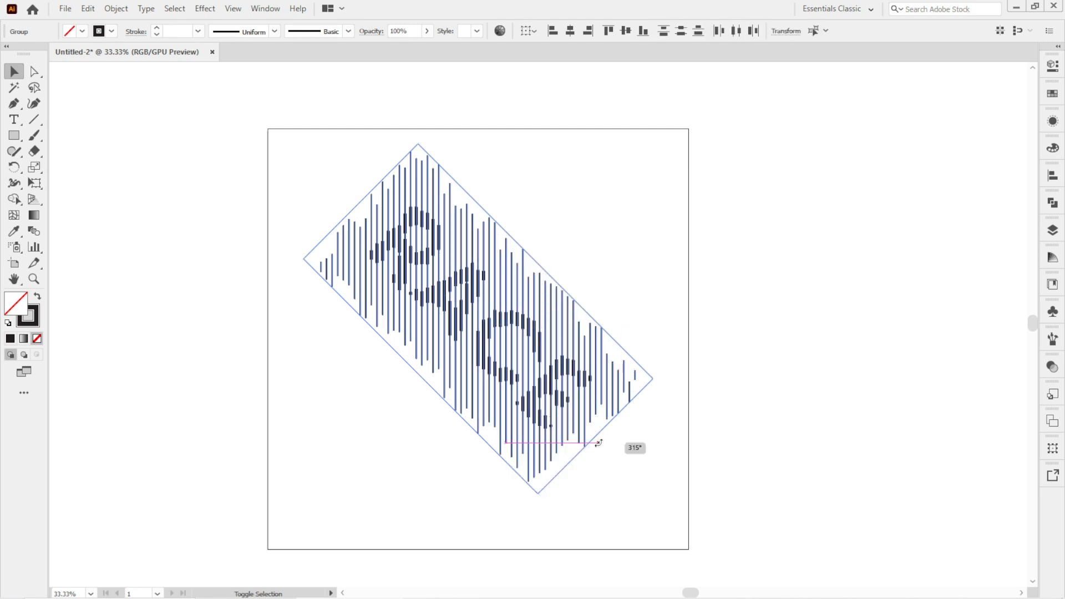
{"action": "mouse_move", "coordinate": [626, 443]}
{"action": "left_mouse_down"}
{"action": "mouse_move", "coordinate": [662, 347]}
{"action": "mouse_move", "coordinate": [630, 336]}
{"action": "left_mouse_up"}
{"action": "left_click_drag", "start_coordinate": [444, 324], "coordinate": [498, 320]}
{"action": "scroll", "coordinate": [497, 320], "scroll_direction": "up", "scroll_amount": 1}
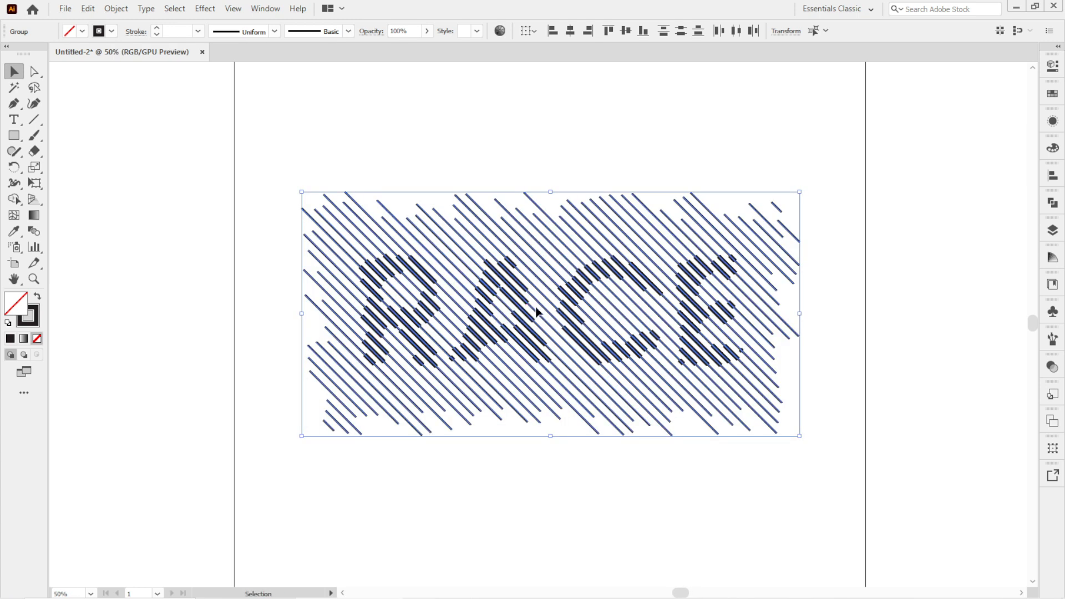
Select all the stripes and give them round caps and round corners in the Stroke panel.
{"action": "left_click", "coordinate": [546, 177]}
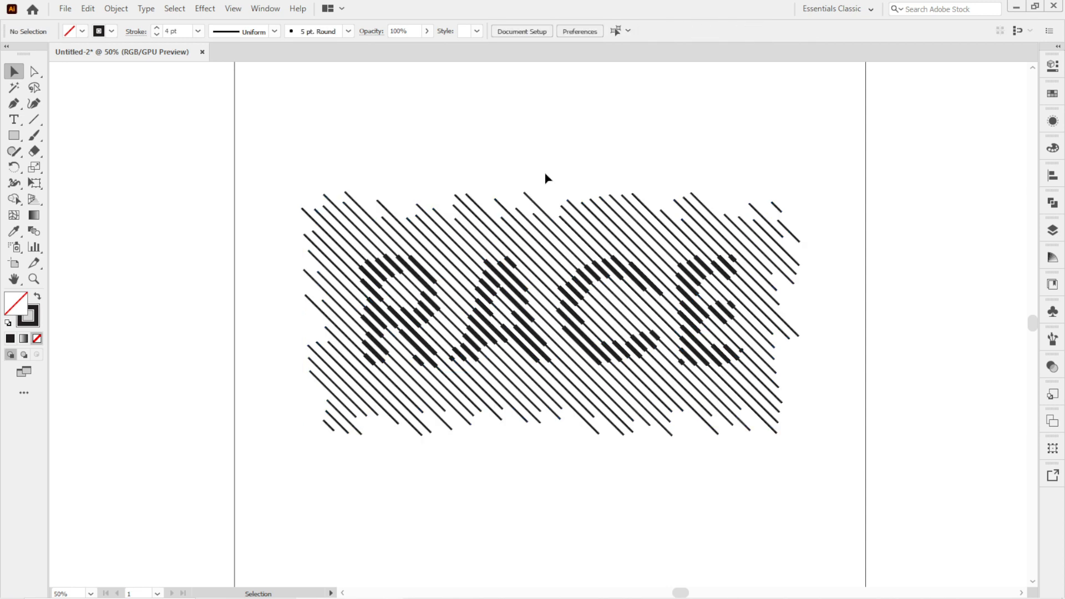
{"action": "mouse_move", "coordinate": [646, 131]}
{"action": "left_mouse_down"}
{"action": "mouse_move", "coordinate": [440, 186]}
{"action": "mouse_move", "coordinate": [438, 350]}
{"action": "left_mouse_up"}
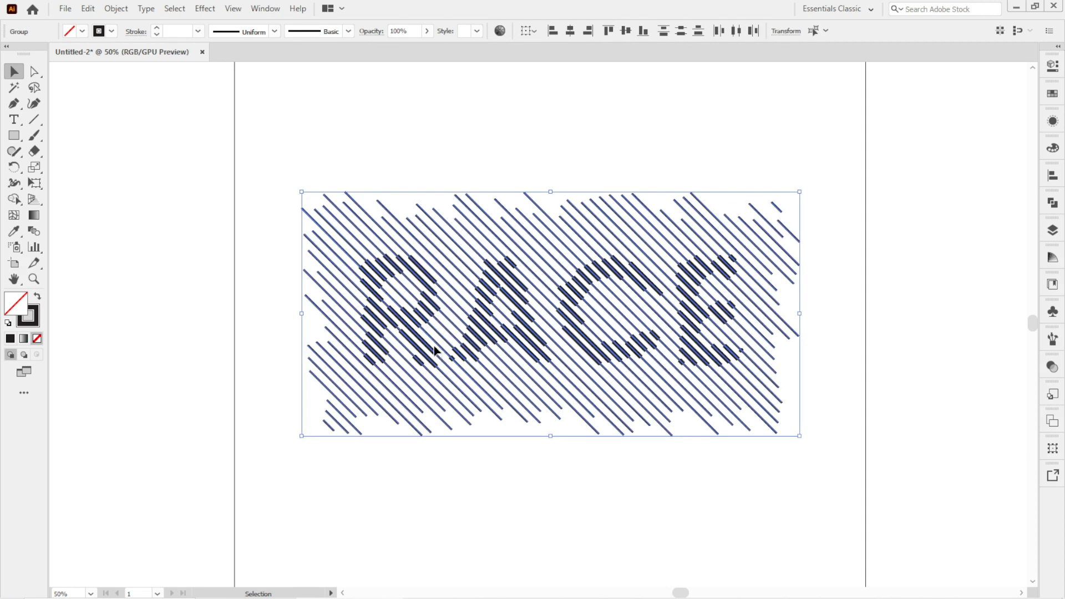
{"action": "left_click", "coordinate": [271, 11]}
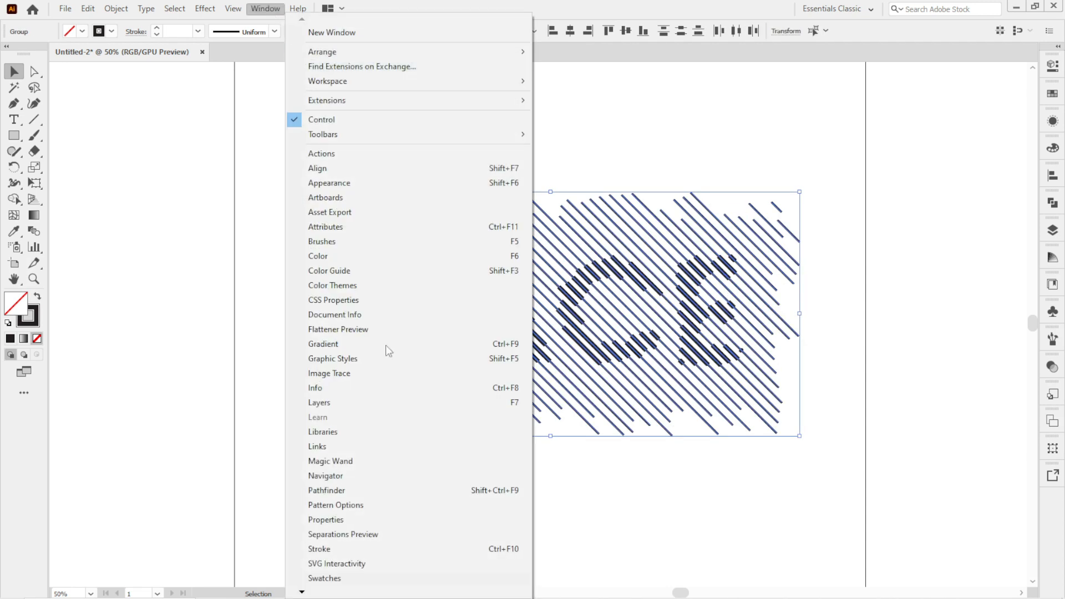
{"action": "left_click", "coordinate": [392, 550]}
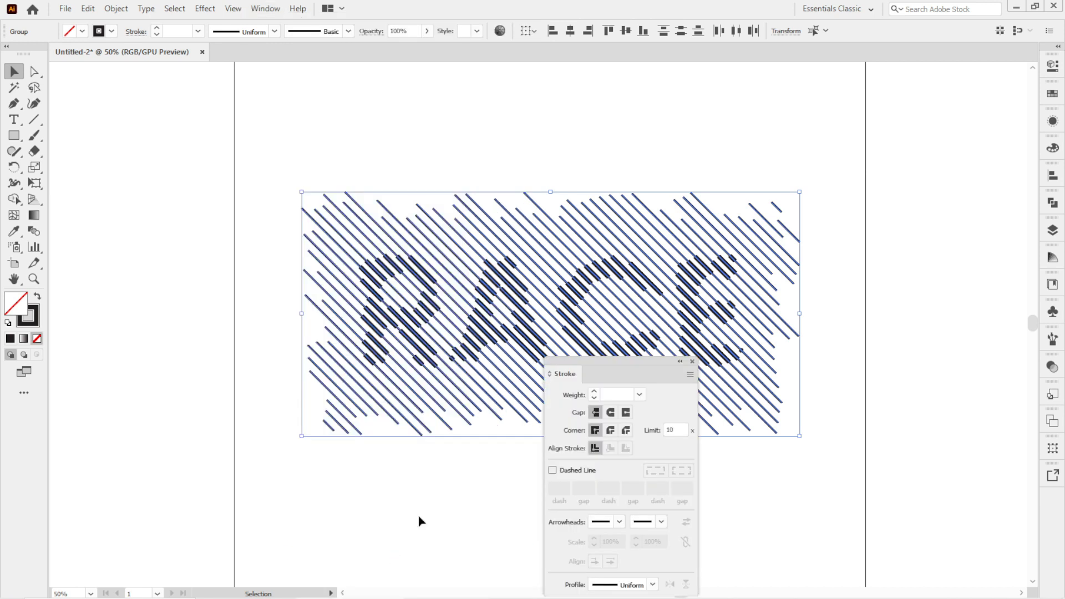
{"action": "mouse_move", "coordinate": [615, 355]}
{"action": "left_mouse_down"}
{"action": "mouse_move", "coordinate": [681, 352]}
{"action": "mouse_move", "coordinate": [868, 207]}
{"action": "mouse_move", "coordinate": [890, 170]}
{"action": "left_mouse_up"}
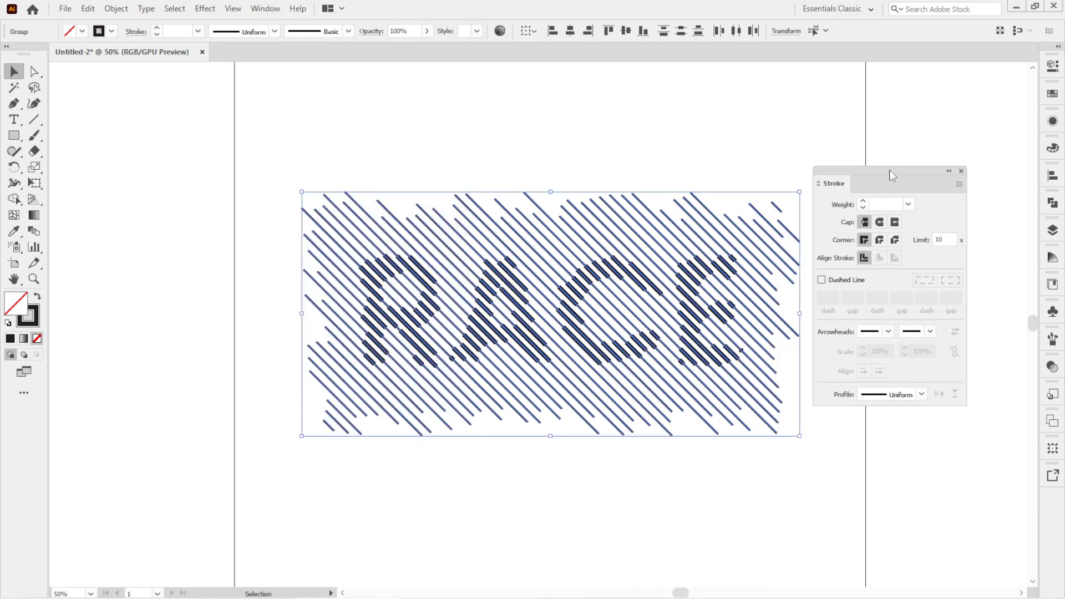
{"action": "left_click", "coordinate": [879, 222]}
{"action": "left_click", "coordinate": [880, 240]}
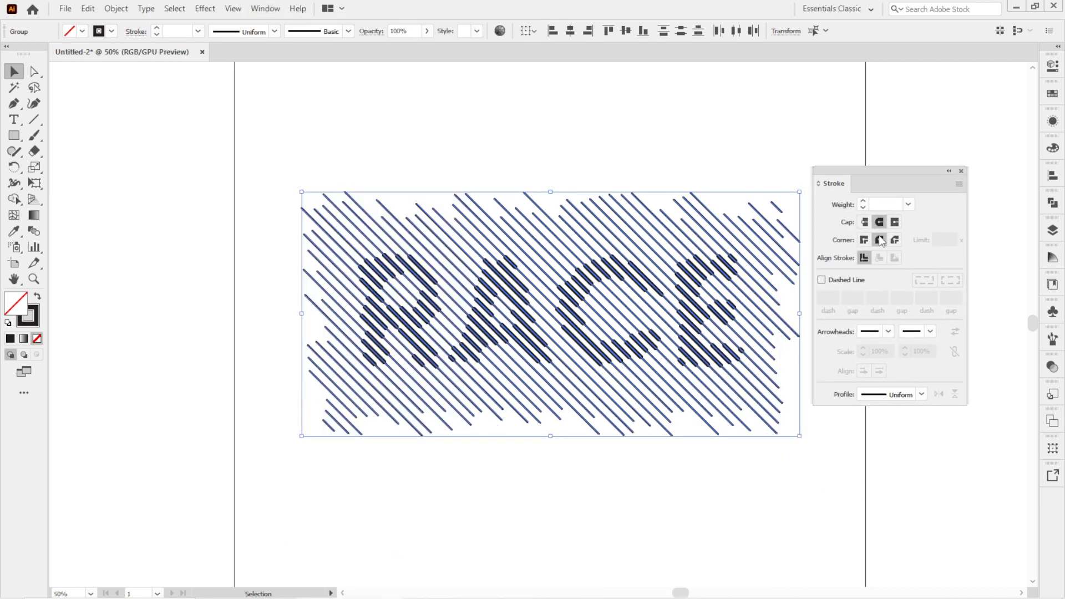
{"action": "left_click_drag", "start_coordinate": [882, 173], "coordinate": [906, 167]}
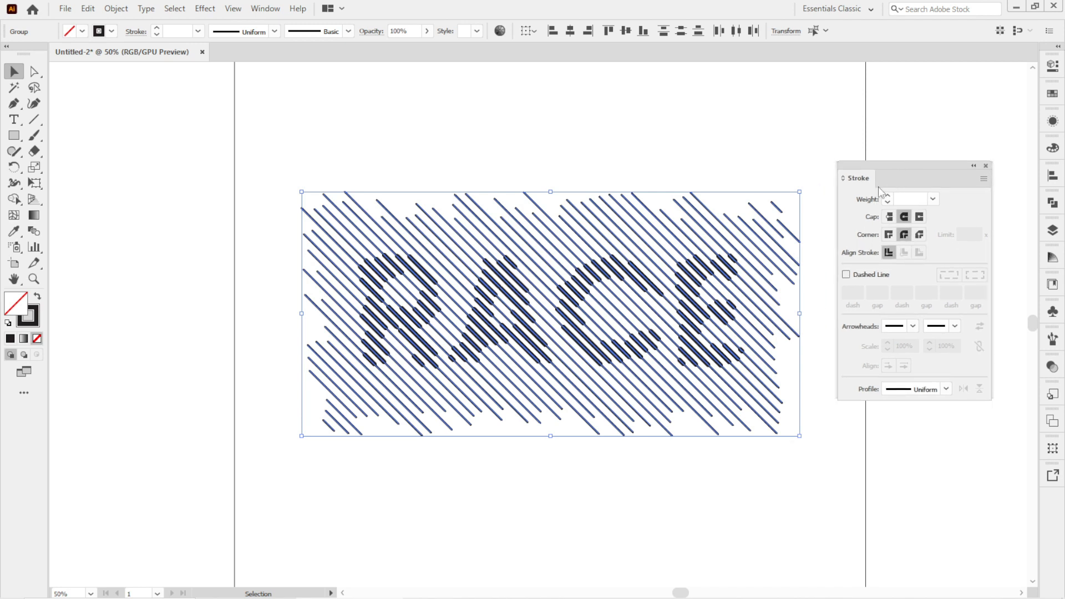
{"action": "left_click", "coordinate": [740, 169]}
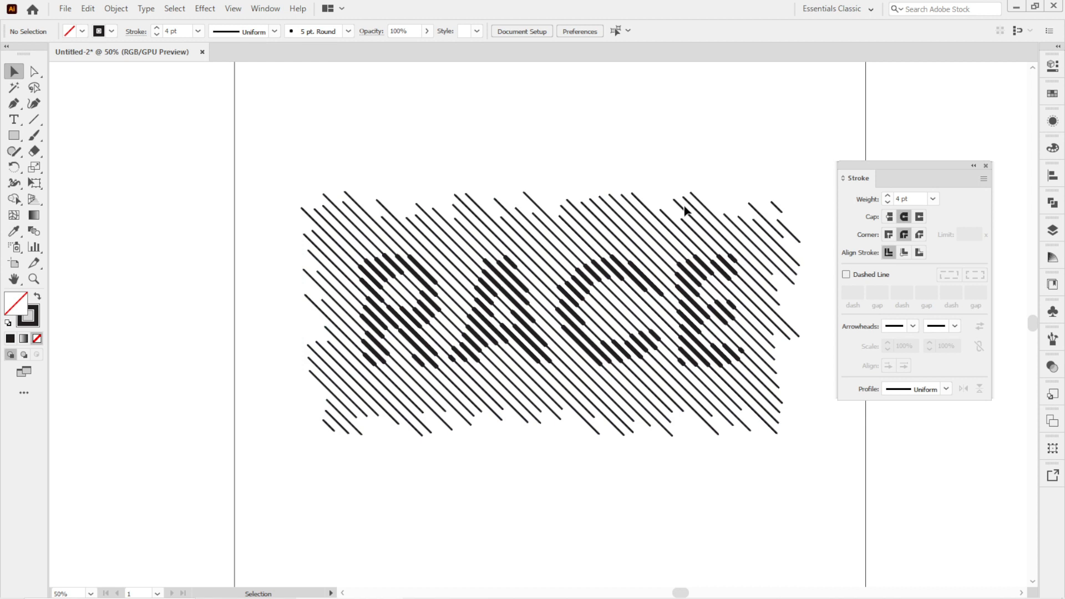
Select one background stripe and give it a dashed line of 2, 12, 20, 12, 20 pt dashes and gaps.
{"action": "left_click", "coordinate": [685, 210]}
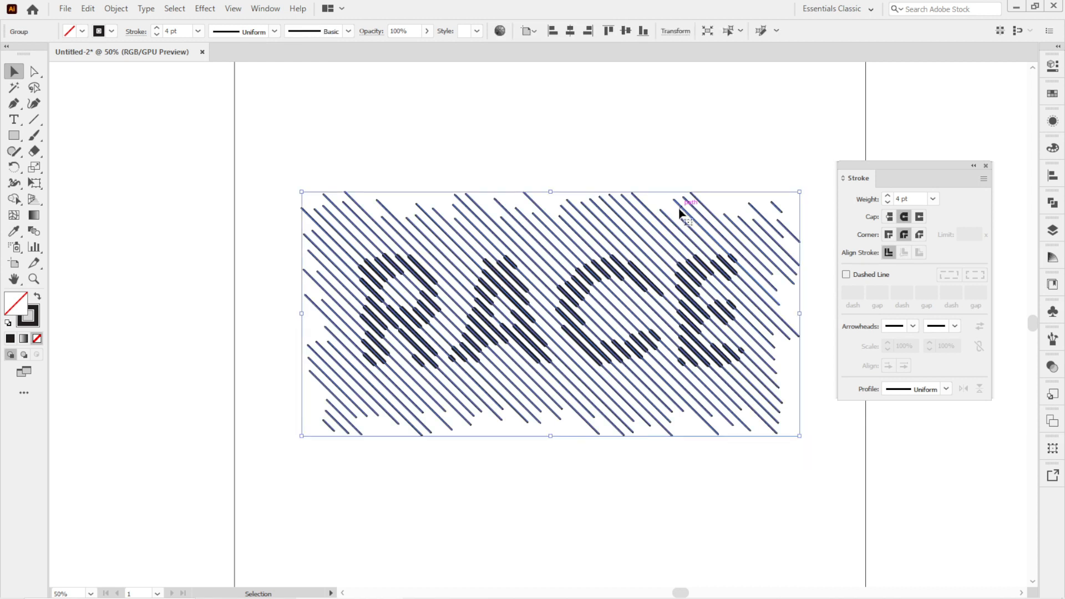
{"action": "left_click", "coordinate": [551, 132]}
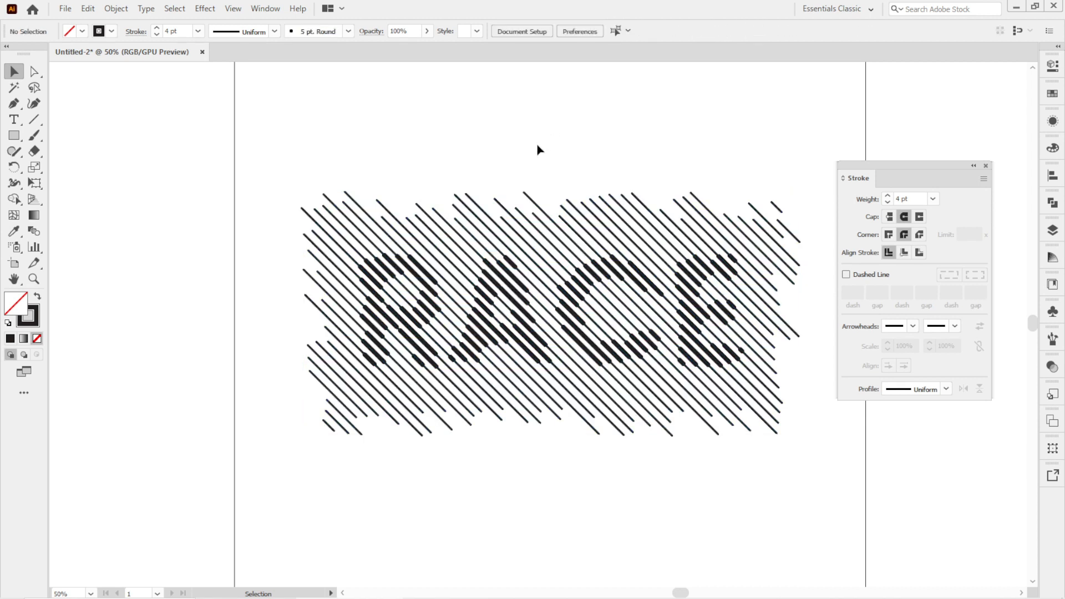
{"action": "left_click", "coordinate": [521, 198]}
{"action": "left_click", "coordinate": [511, 187]}
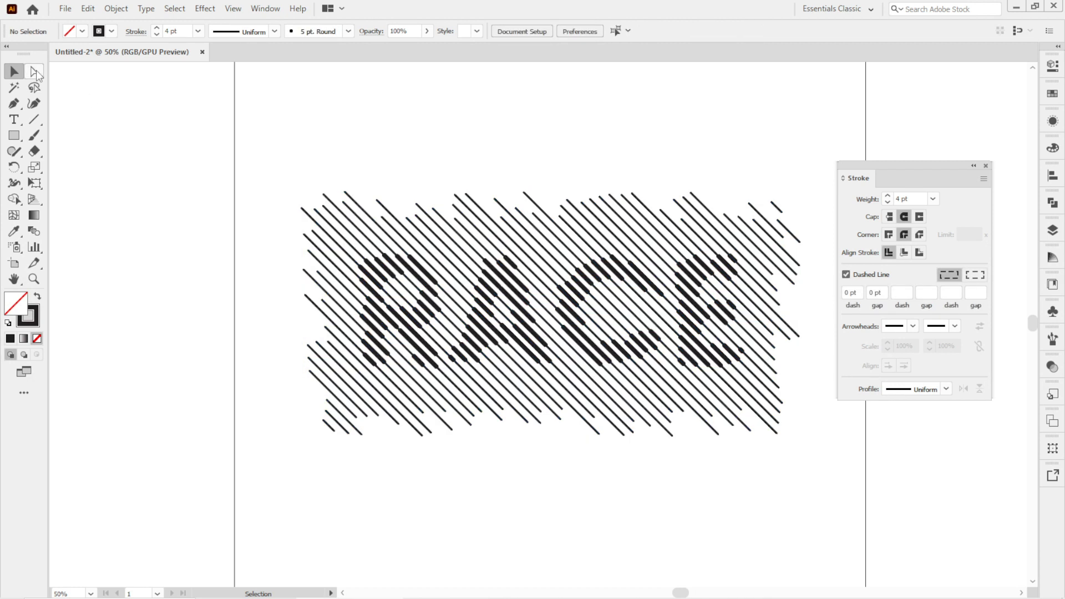
{"action": "left_click", "coordinate": [728, 232]}
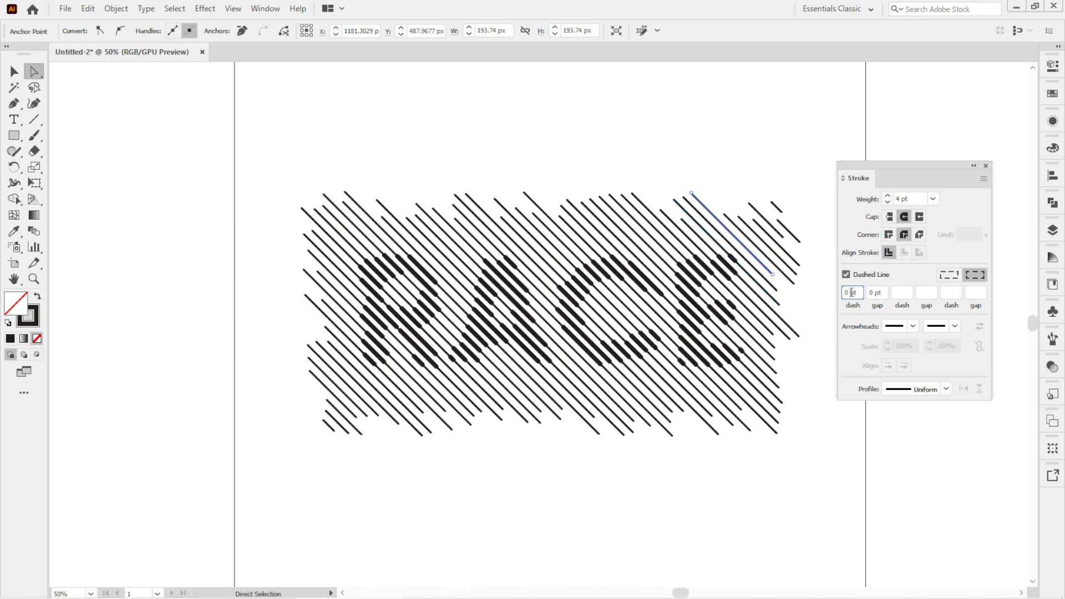
{"action": "type", "text": "2"}
{"action": "left_click", "coordinate": [876, 292]}
{"action": "type", "text": "12"}
{"action": "left_click", "coordinate": [900, 293]}
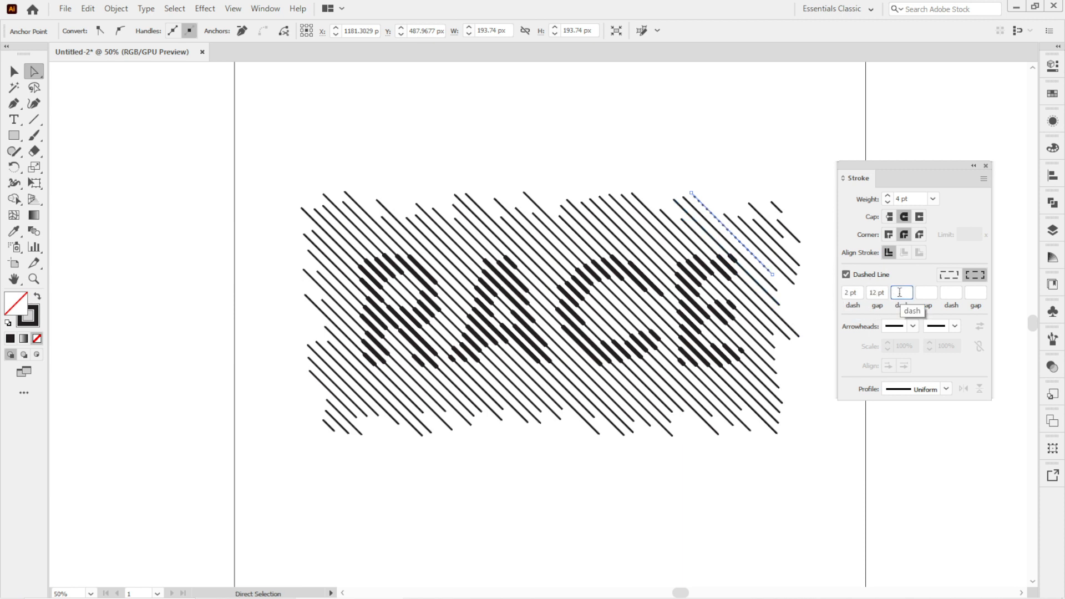
{"action": "type", "text": "20"}
{"action": "left_click", "coordinate": [926, 292]}
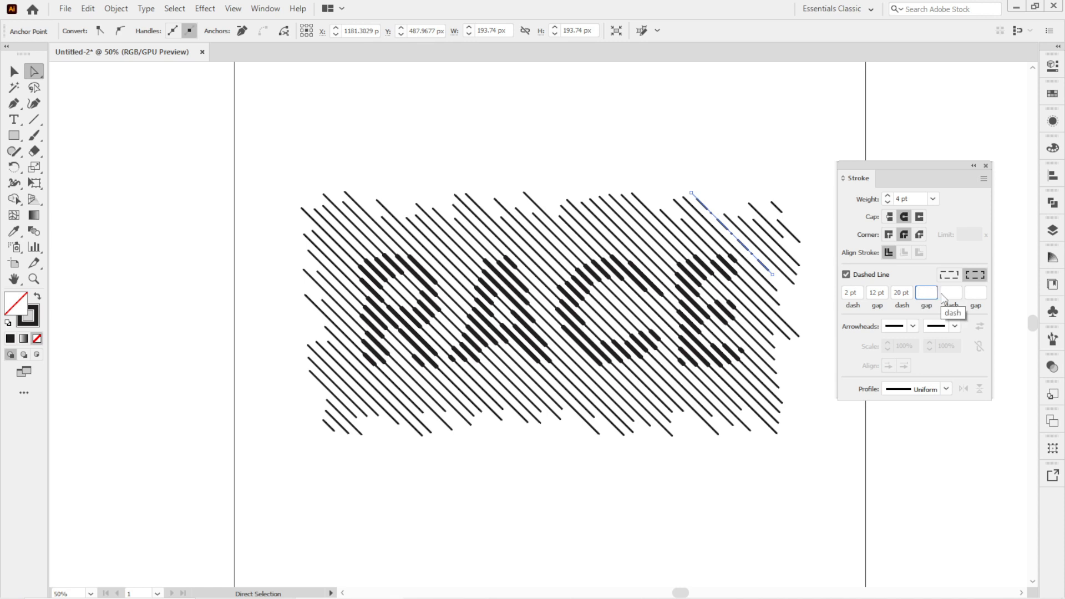
{"action": "type", "text": "12"}
{"action": "left_click", "coordinate": [952, 293]}
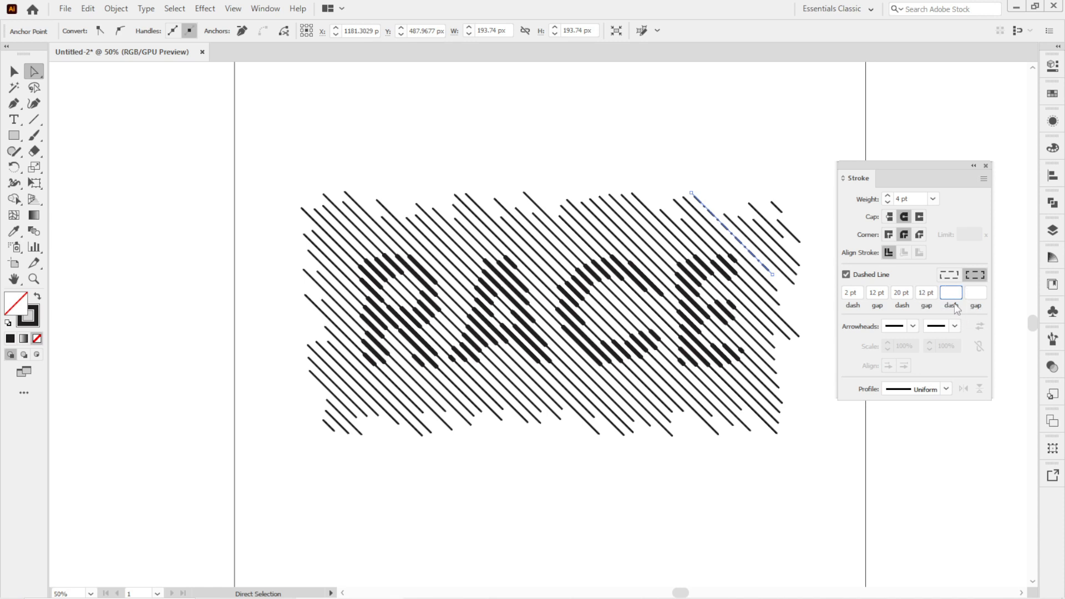
{"action": "type", "text": "20"}
{"action": "key", "text": "Tab"}
Use the Eyedropper to copy the dashed style onto several other background stripes across the design.
{"action": "left_click", "coordinate": [14, 231]}
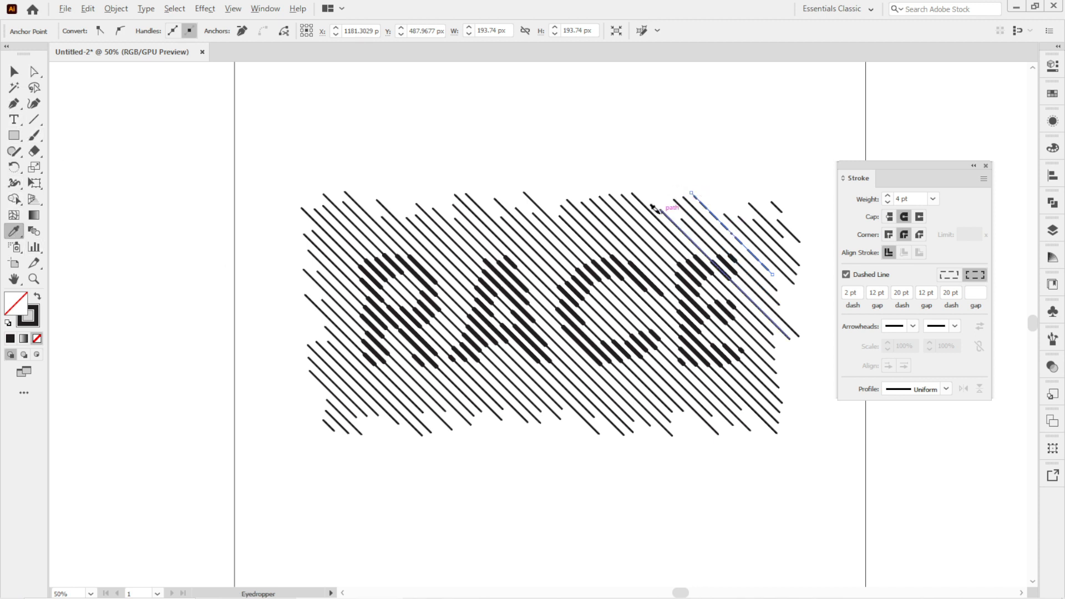
{"action": "left_click", "coordinate": [633, 202], "text": "alt"}
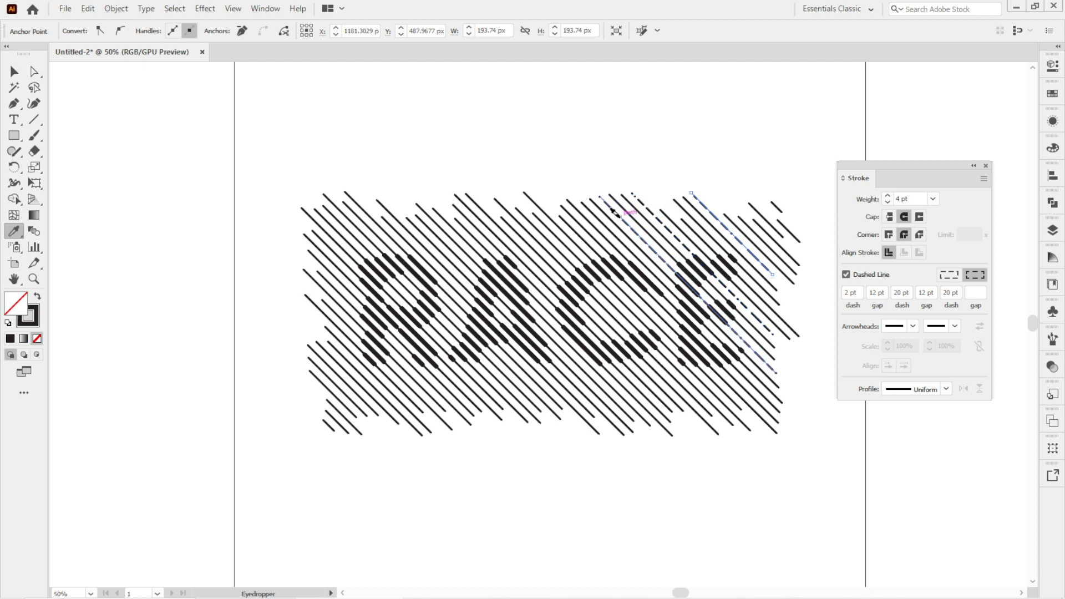
{"action": "left_click", "coordinate": [613, 210], "text": "alt"}
{"action": "left_click", "coordinate": [575, 219], "text": "alt"}
{"action": "left_click", "coordinate": [519, 220], "text": "alt"}
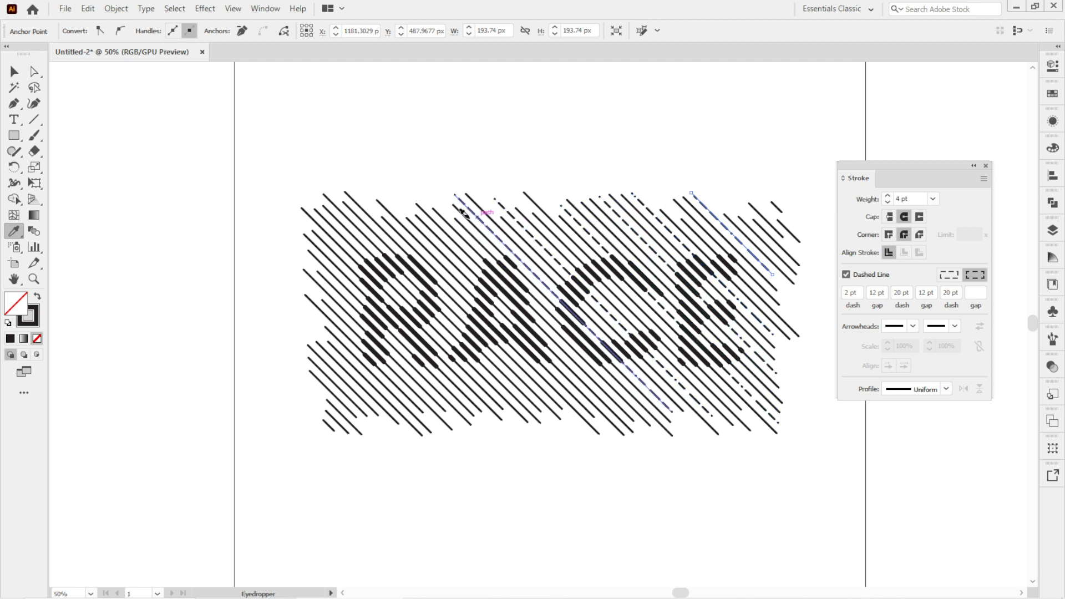
{"action": "left_click", "coordinate": [472, 211], "text": "alt"}
{"action": "left_click", "coordinate": [317, 248], "text": "alt"}
{"action": "left_click", "coordinate": [315, 304], "text": "alt"}
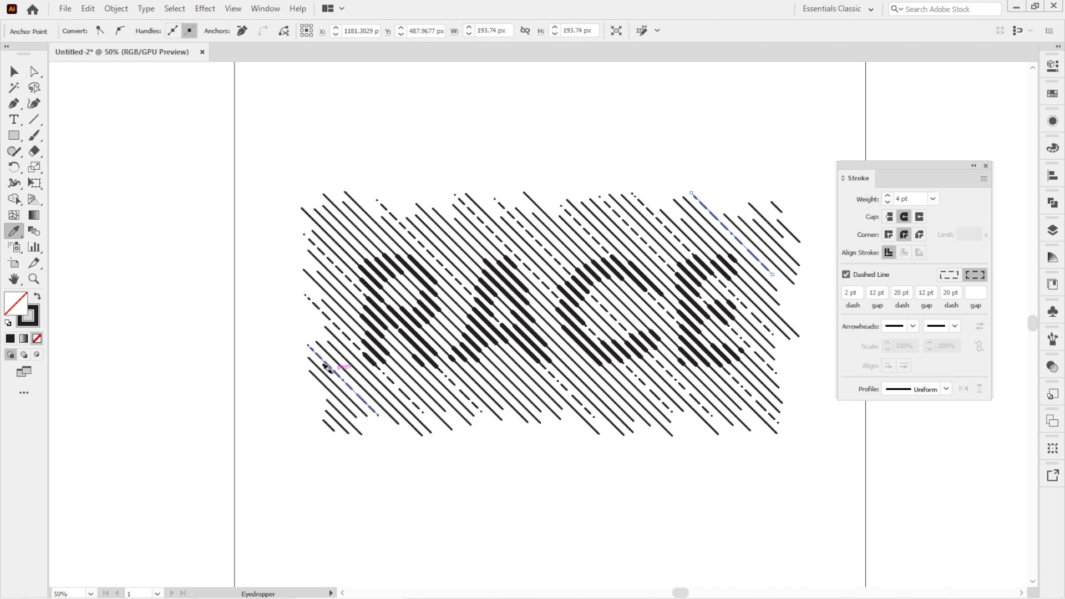
{"action": "left_click", "coordinate": [322, 359], "text": "alt"}
{"action": "left_click", "coordinate": [329, 402], "text": "alt"}
{"action": "left_click", "coordinate": [593, 380], "text": "alt"}
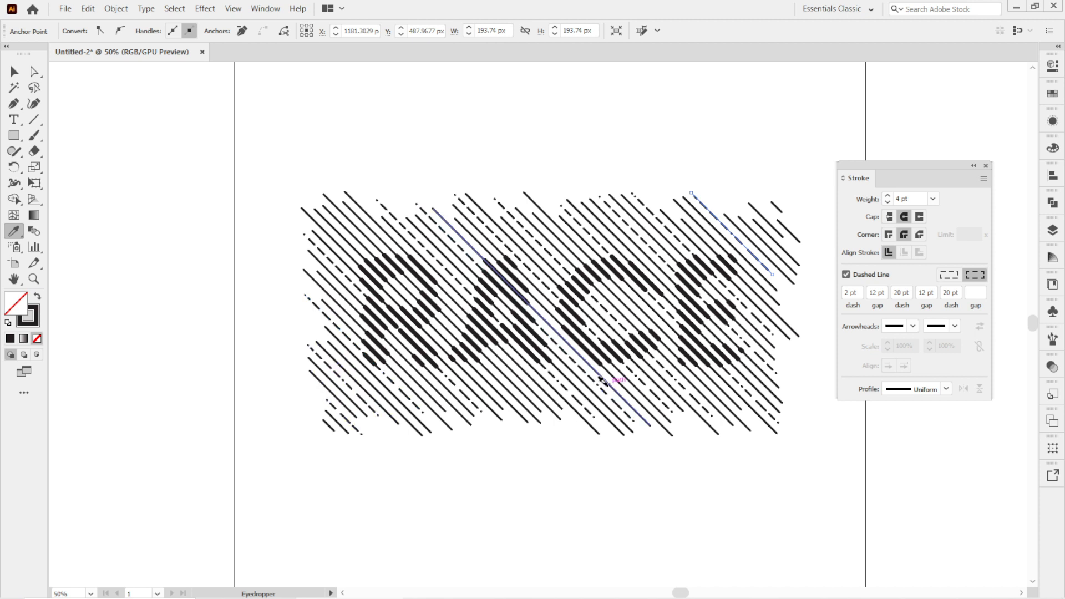
{"action": "left_click", "coordinate": [772, 238], "text": "alt"}
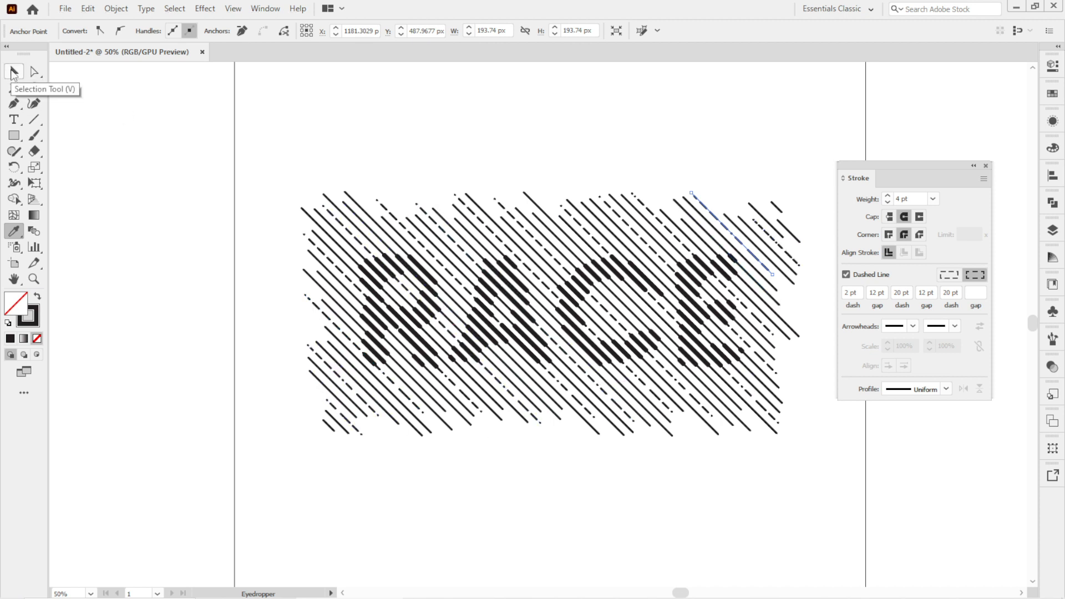
Select a single stripe inside the letter E and turn on its dashed line pattern.
{"action": "left_click", "coordinate": [14, 73]}
{"action": "left_click", "coordinate": [673, 159]}
{"action": "left_click", "coordinate": [719, 222]}
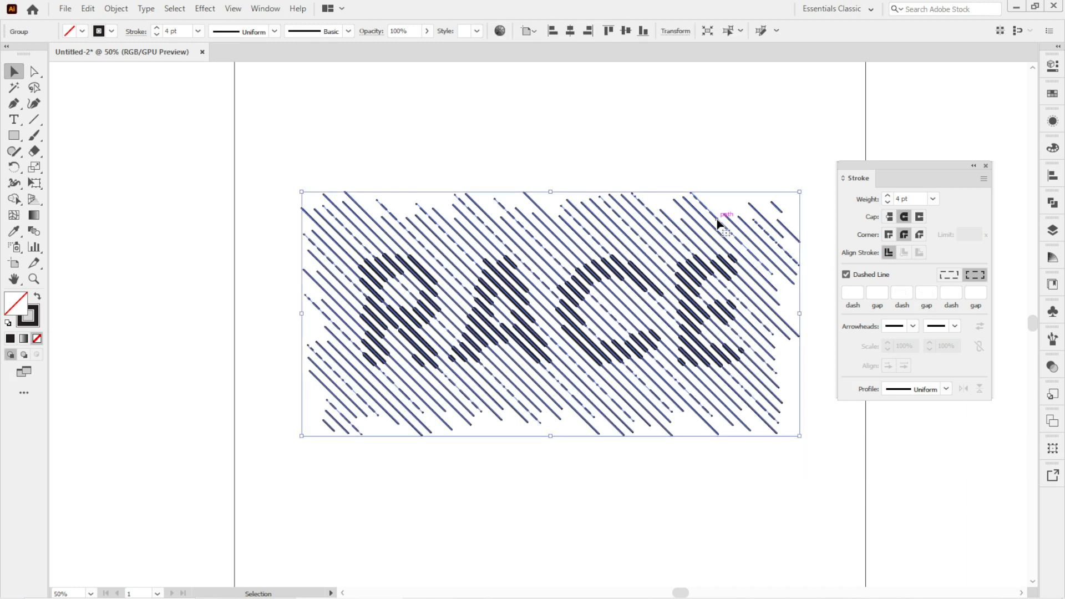
{"action": "left_click", "coordinate": [676, 154]}
{"action": "left_click", "coordinate": [698, 273]}
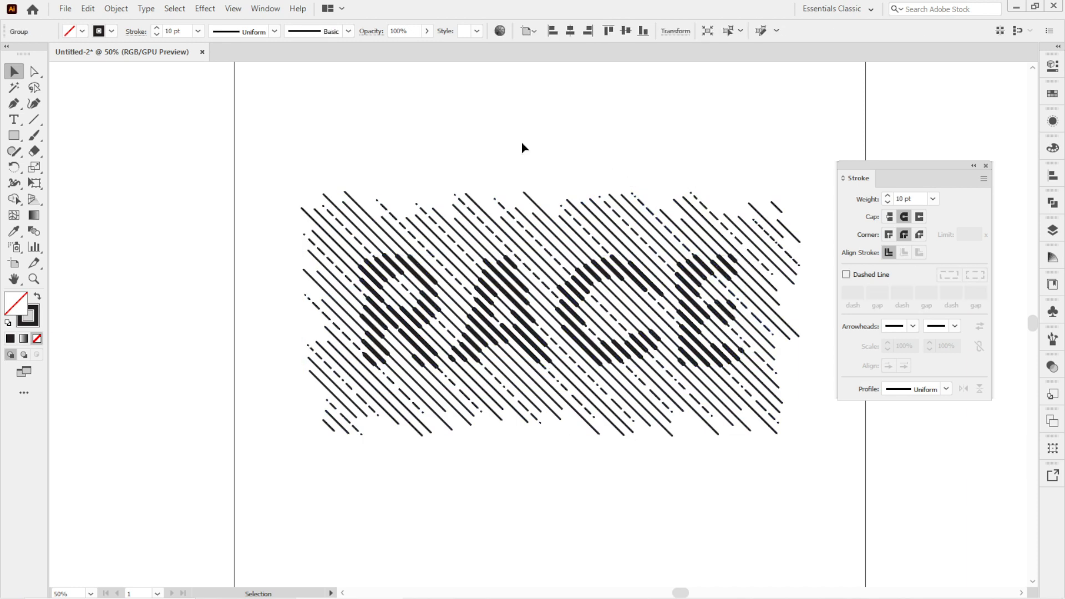
{"action": "left_click", "coordinate": [521, 154]}
{"action": "left_click", "coordinate": [34, 71]}
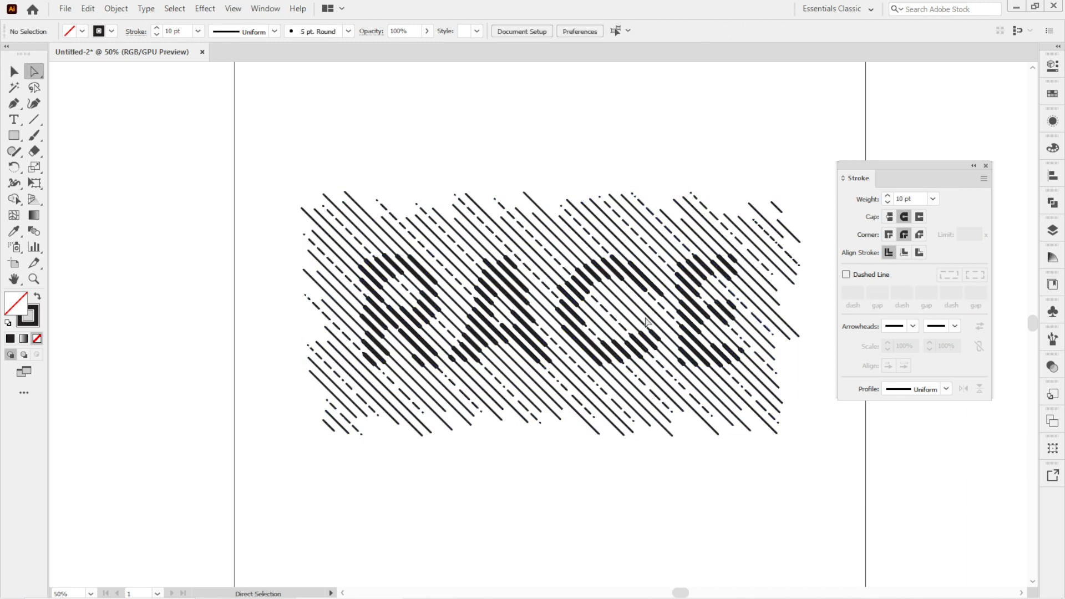
{"action": "left_click", "coordinate": [712, 274]}
{"action": "left_click", "coordinate": [846, 274]}
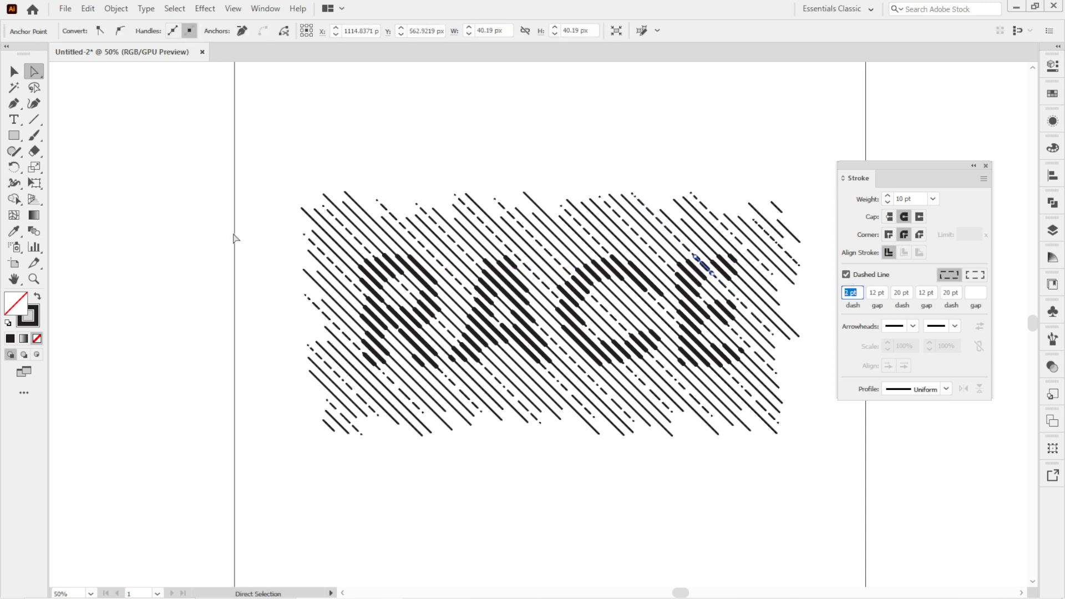
Use the Eyedropper to copy the dashed style onto several other stripes within the RACE letters.
{"action": "left_click", "coordinate": [14, 230]}
{"action": "left_click", "coordinate": [688, 272]}
{"action": "left_click", "coordinate": [687, 285], "text": "alt"}
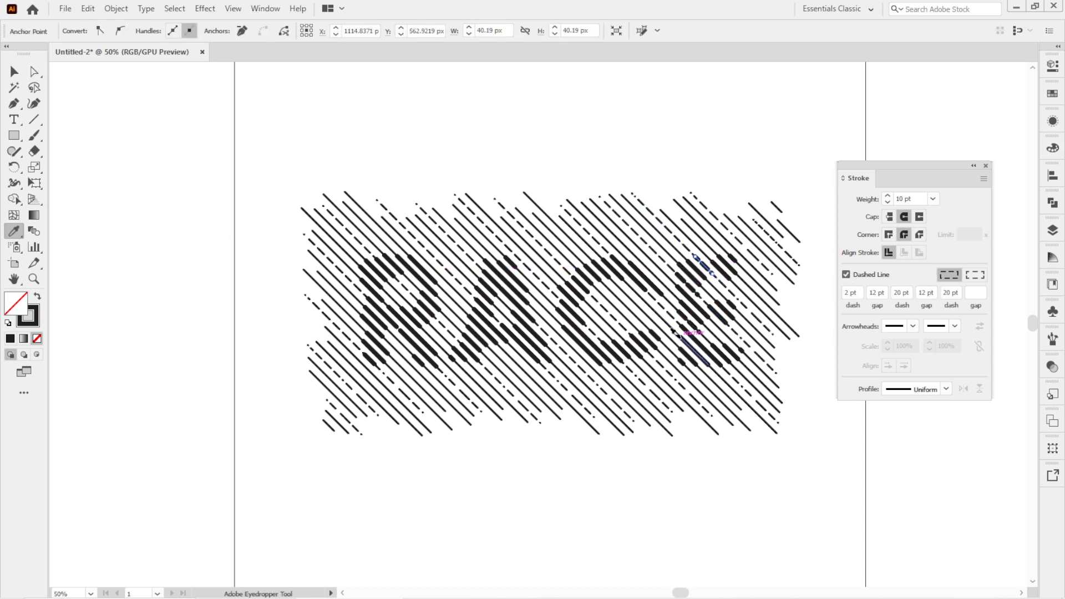
{"action": "left_click", "coordinate": [689, 334], "text": "alt"}
{"action": "left_click", "coordinate": [579, 333], "text": "alt"}
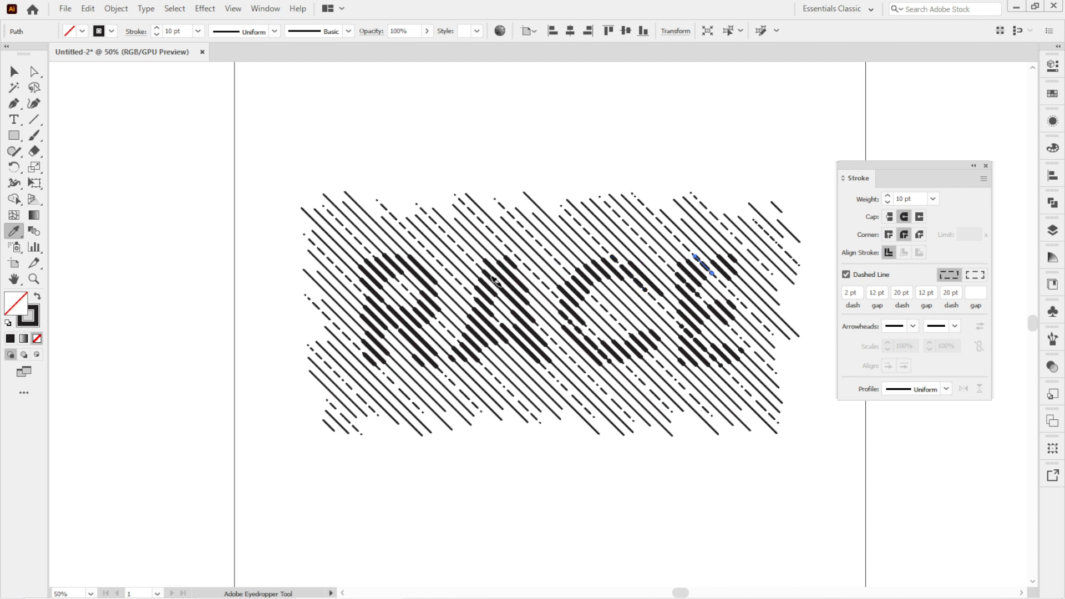
{"action": "left_click", "coordinate": [495, 280], "text": "alt"}
Select the whole artwork and align it to the artboard's horizontal and vertical centres.
{"action": "left_click", "coordinate": [14, 72]}
{"action": "left_click", "coordinate": [816, 186]}
{"action": "scroll", "coordinate": [418, 409], "scroll_direction": "right", "scroll_amount": 3}
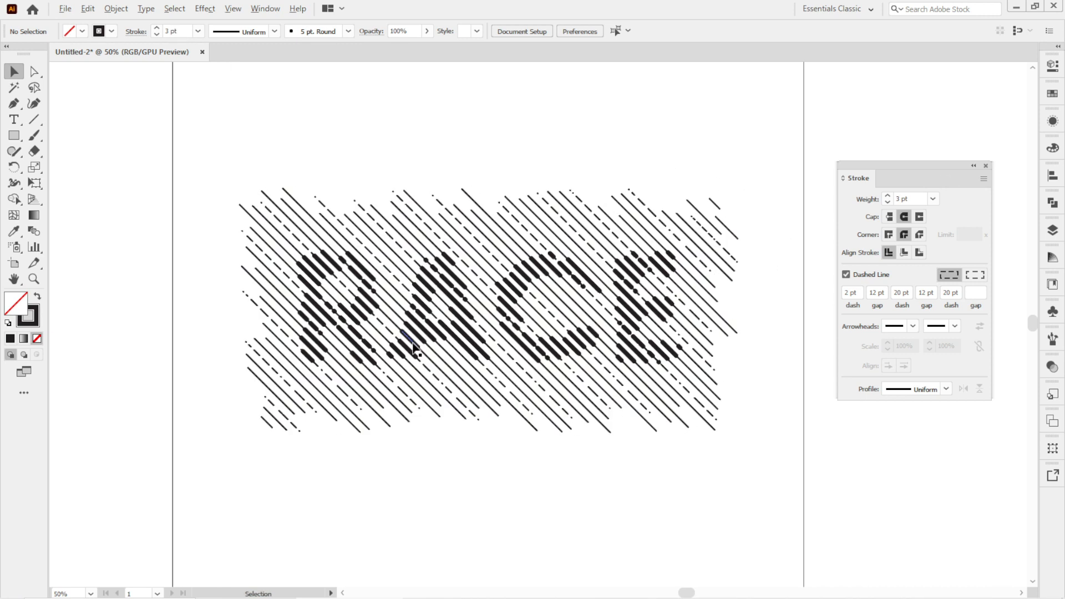
{"action": "scroll", "coordinate": [411, 345], "scroll_direction": "down", "scroll_amount": 2}
{"action": "scroll", "coordinate": [450, 377], "scroll_direction": "down", "scroll_amount": 1}
{"action": "left_click", "coordinate": [431, 312]}
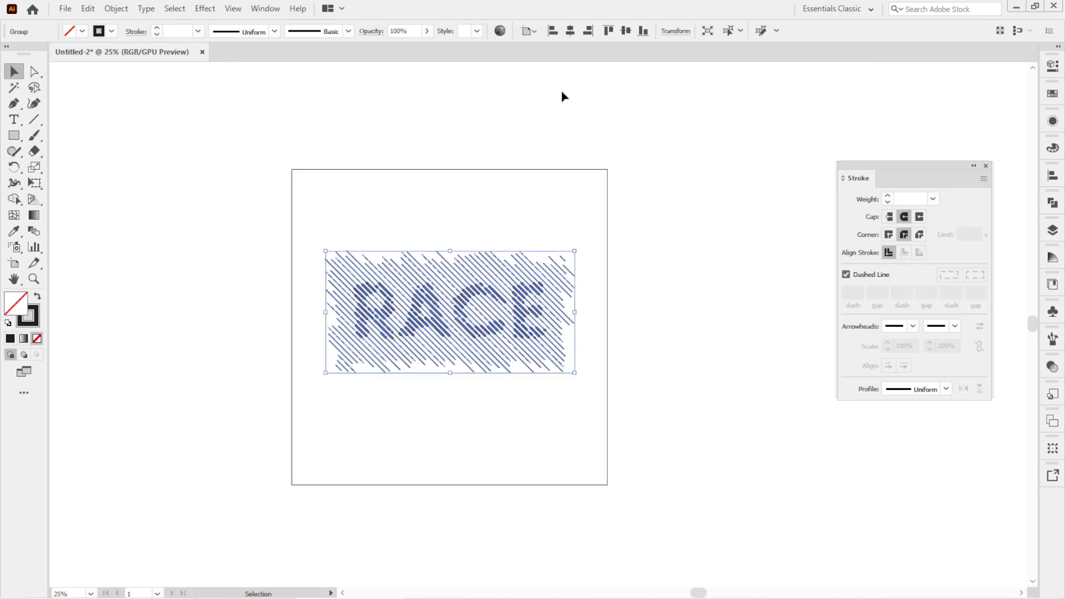
{"action": "left_click", "coordinate": [571, 33]}
{"action": "left_click", "coordinate": [626, 35]}
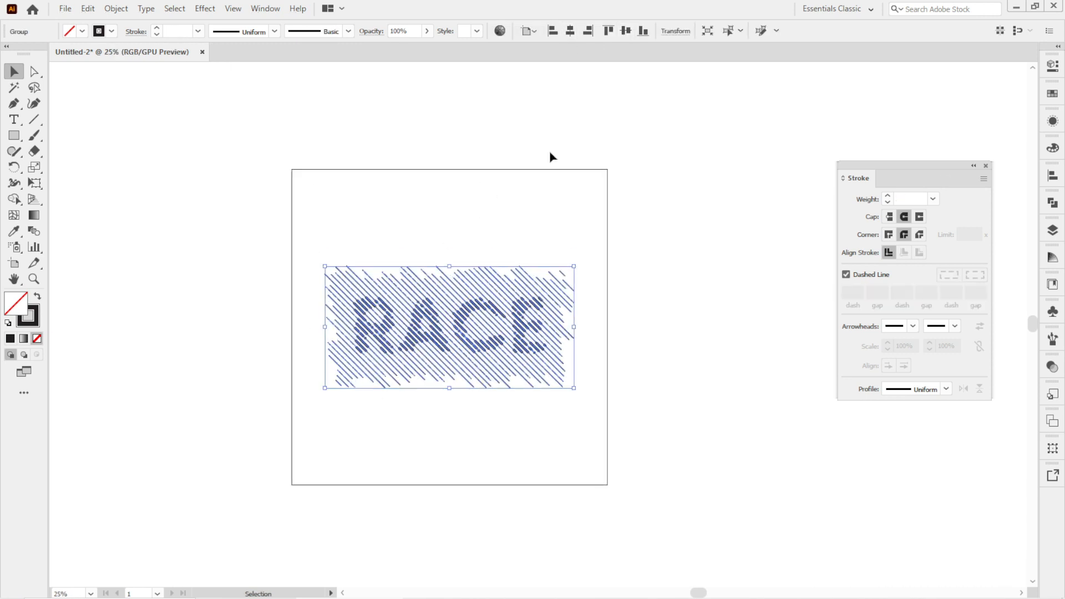
Select the artwork and change its stroke colour to #00b7ff.
{"action": "left_click", "coordinate": [497, 243]}
{"action": "scroll", "coordinate": [497, 243], "scroll_direction": "down", "scroll_amount": 1}
{"action": "left_click", "coordinate": [466, 291]}
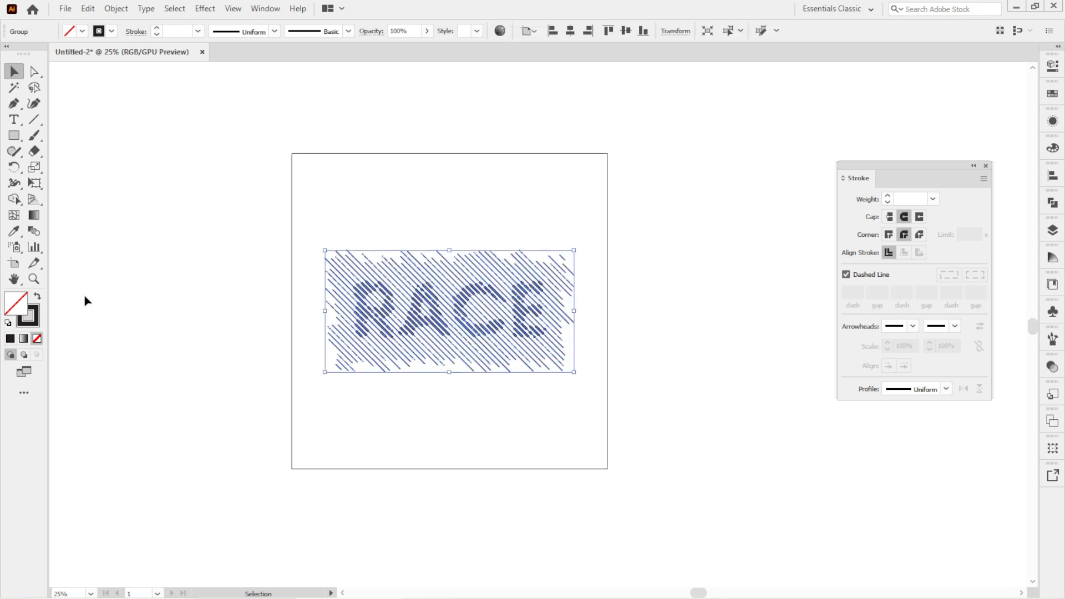
{"action": "double_click", "coordinate": [33, 327]}
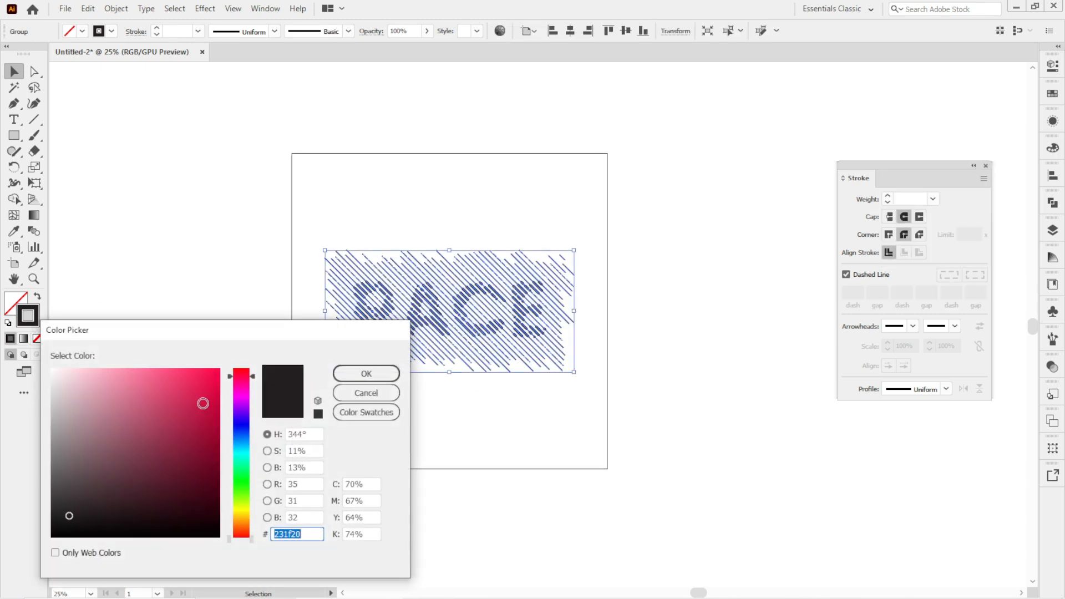
{"action": "left_click_drag", "start_coordinate": [229, 456], "coordinate": [243, 445]}
{"action": "left_click_drag", "start_coordinate": [199, 411], "coordinate": [209, 352]}
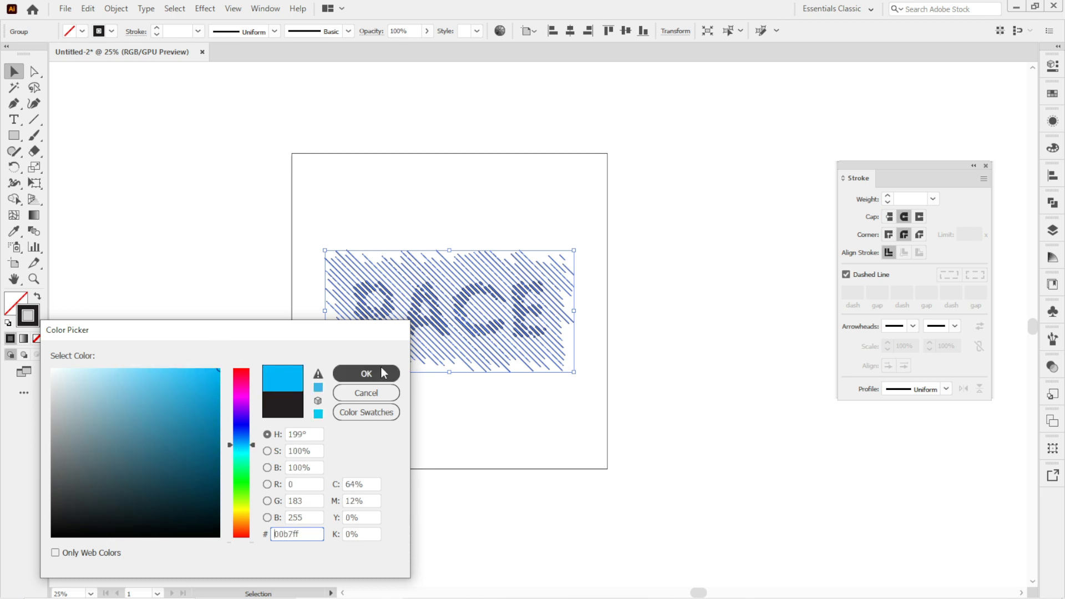
{"action": "left_click", "coordinate": [382, 372]}
{"action": "left_click", "coordinate": [511, 450]}
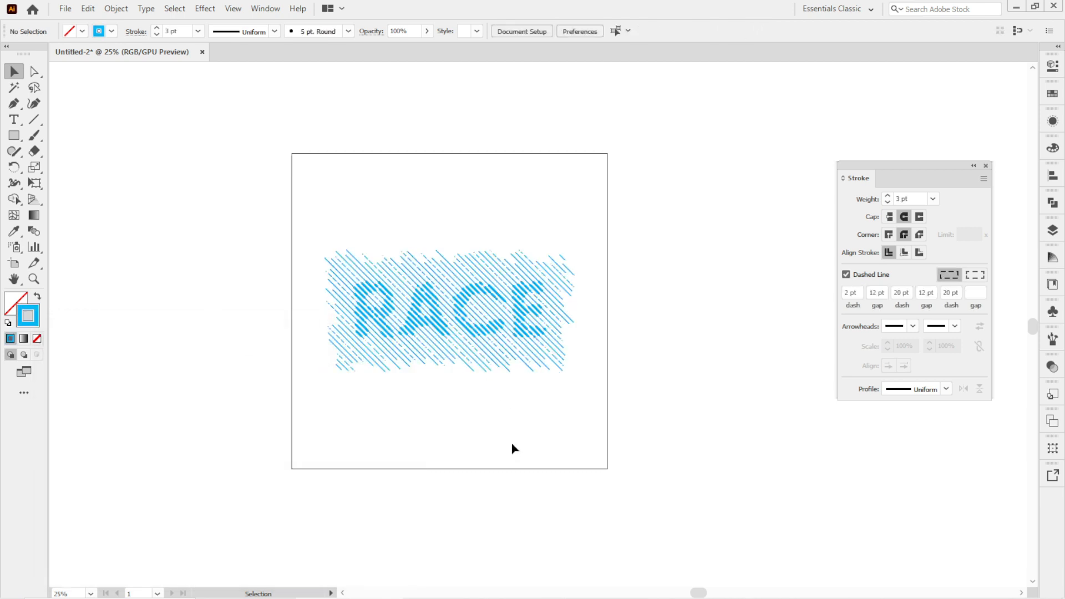
{"action": "scroll", "coordinate": [418, 396], "scroll_direction": "up", "scroll_amount": 1}
{"action": "scroll", "coordinate": [417, 395], "scroll_direction": "up", "scroll_amount": 1}
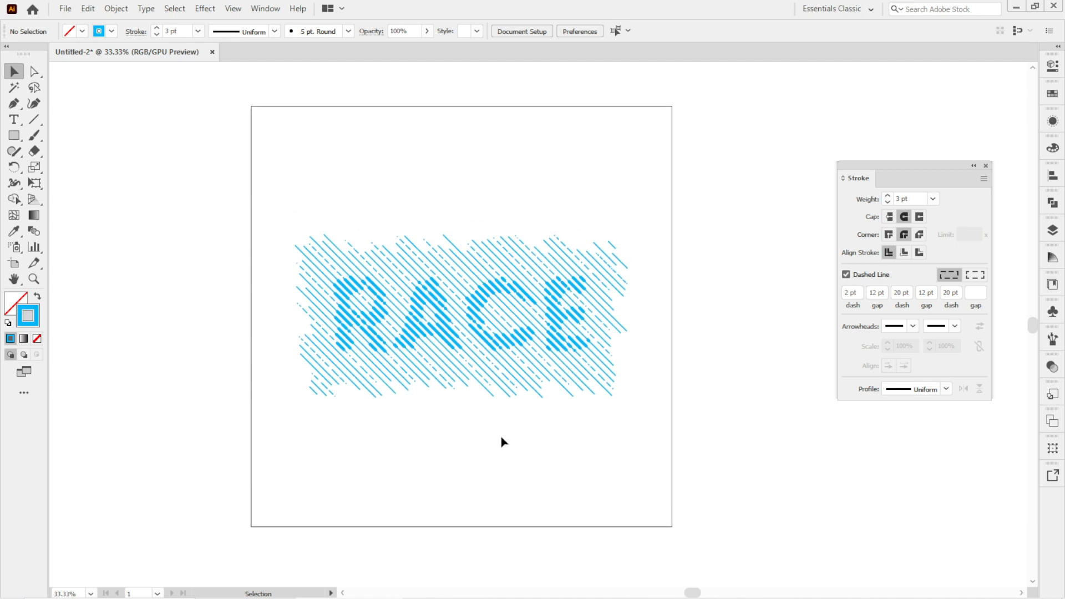